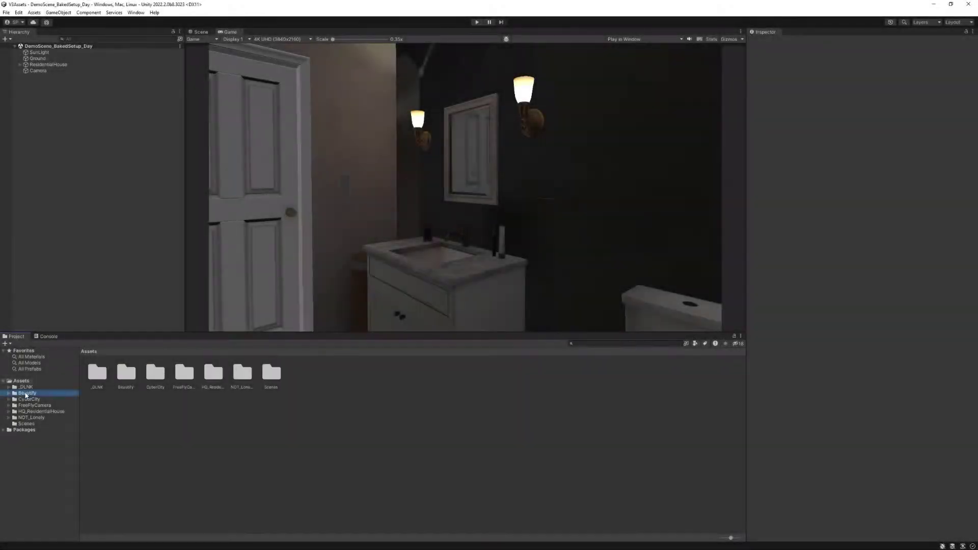
Browse the Builtin, URP and Beautify folders in Assets, then view Help > About Unity
left_click(98, 374)
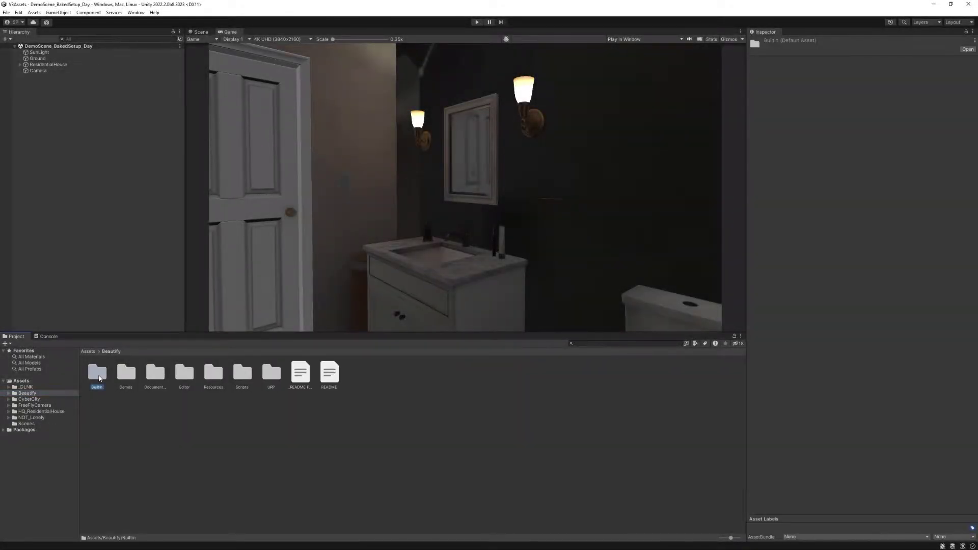
left_click(273, 377)
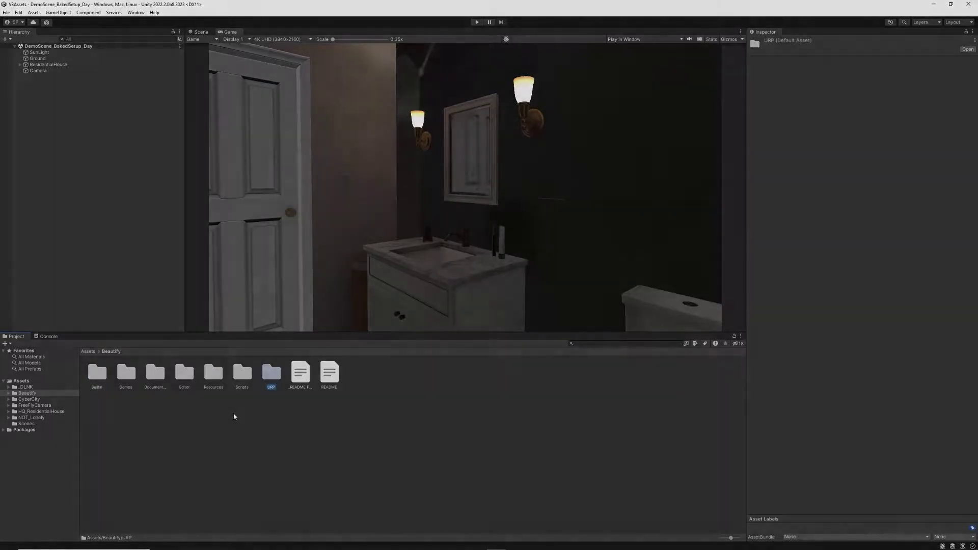
left_click(21, 381)
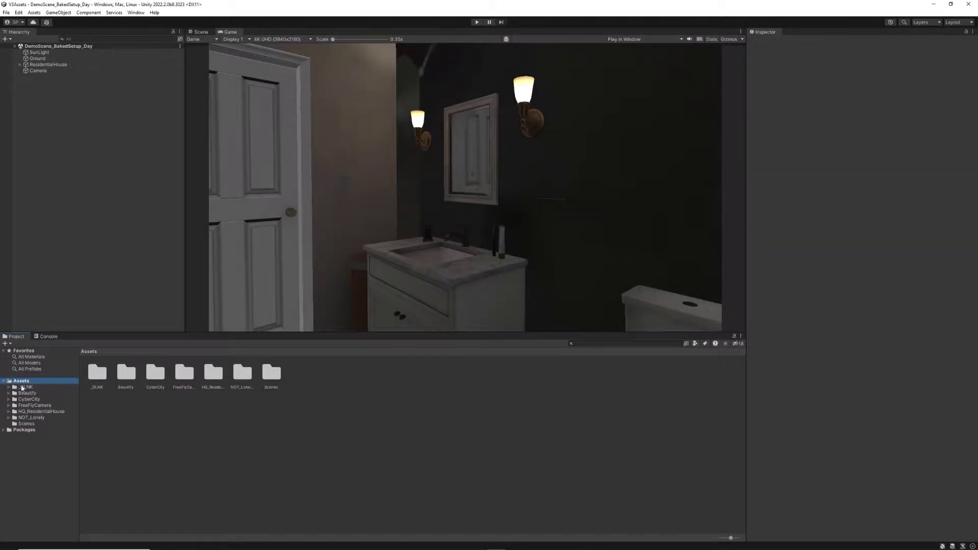
left_click(27, 393)
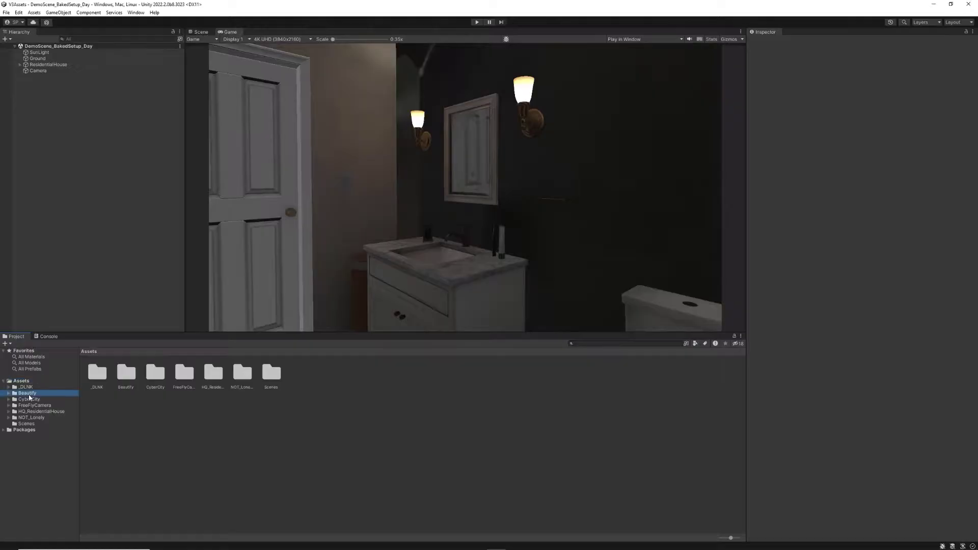
left_click(154, 12)
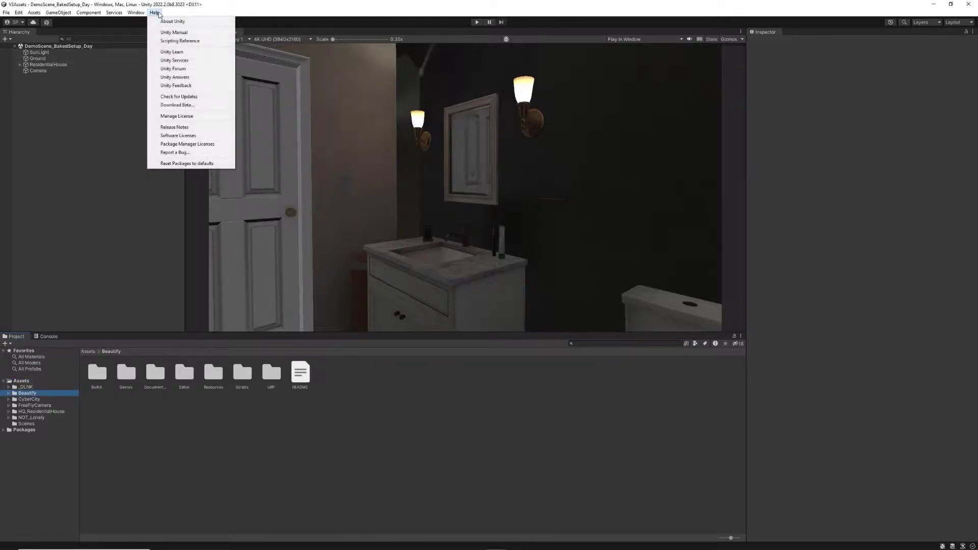
left_click(176, 23)
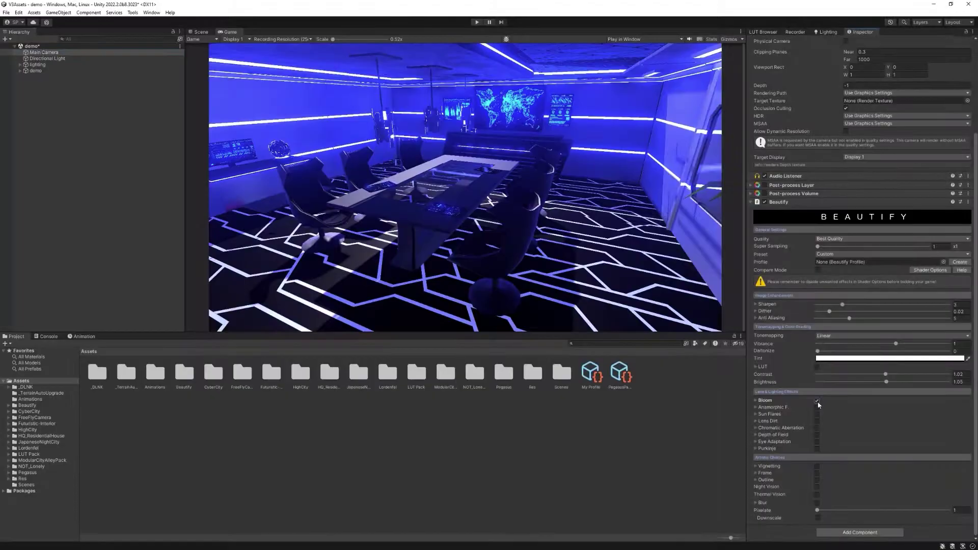
Enable anamorphic flares, outline and chromatic aberration, raising chromatic aberration intensity for stronger fringes
left_click(816, 408)
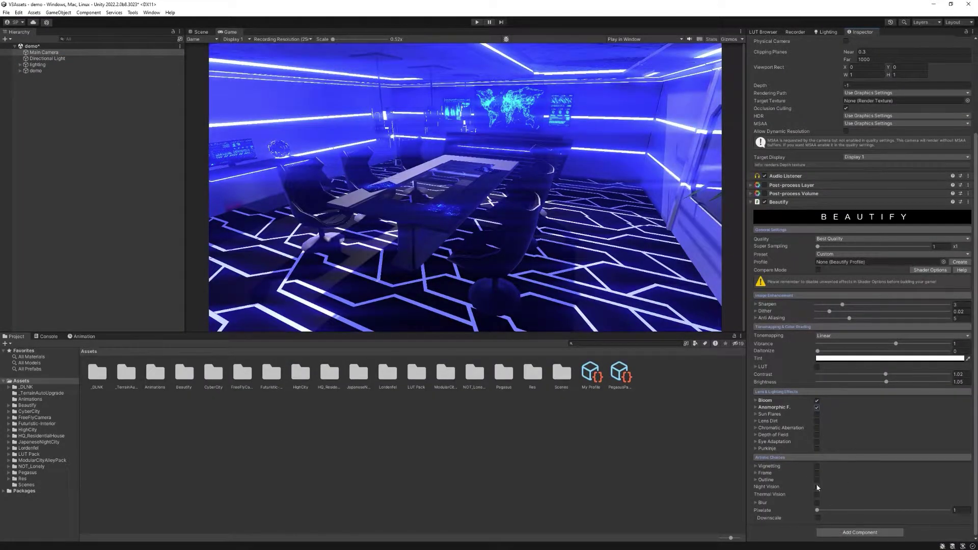
left_click(816, 480)
left_click(817, 428)
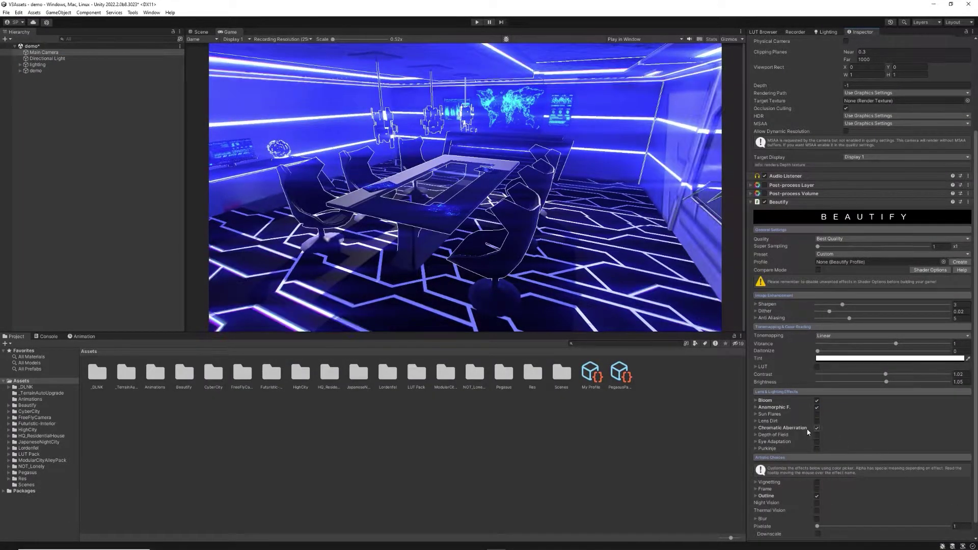
left_click(756, 429)
left_click_drag(833, 442, 917, 438)
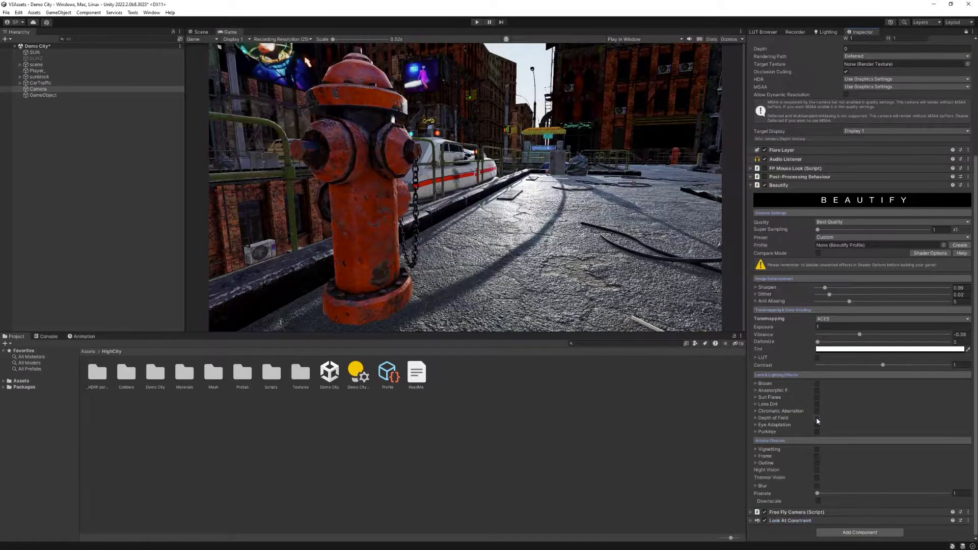
Turn on depth of field to blur the background and expand its settings
left_click(817, 418)
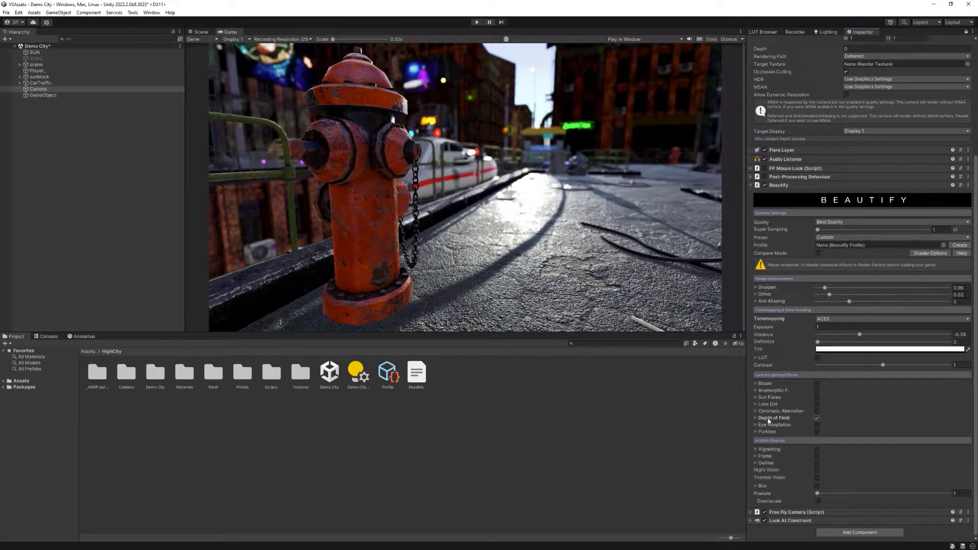
left_click(756, 418)
scroll(825, 430, "down", 3)
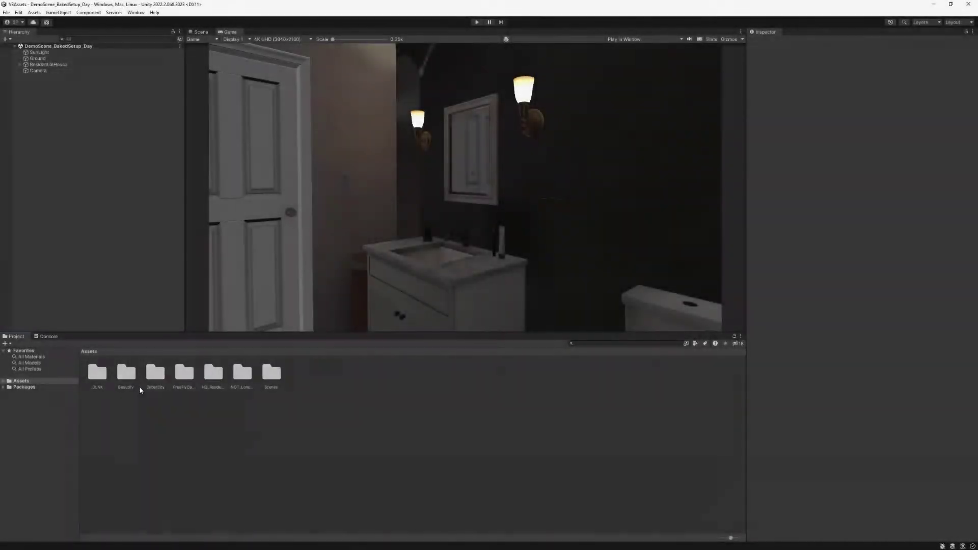
Browse Beautify's Demos, Documentation, Editor, Resources and Scripts folders, then select the scene Camera
double_click(133, 380)
double_click(127, 373)
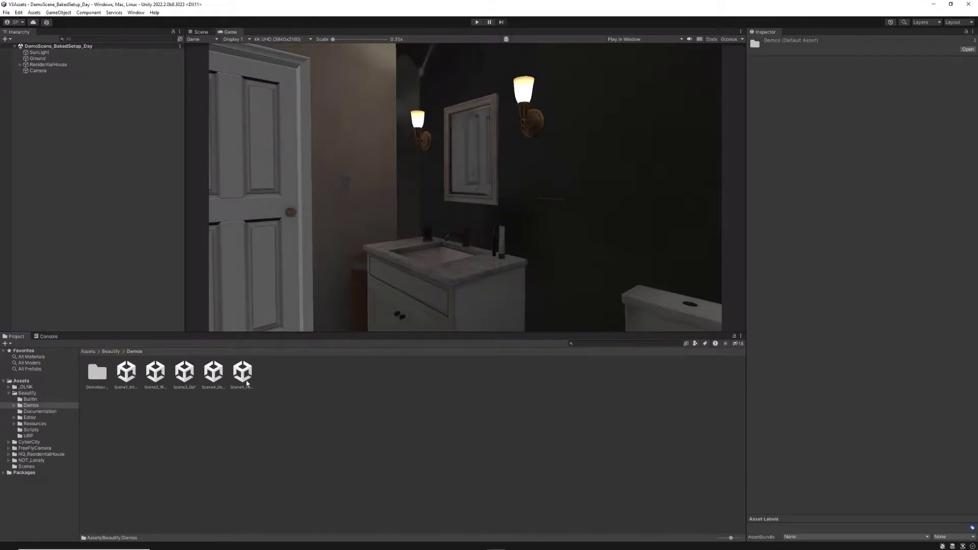
left_click(39, 412)
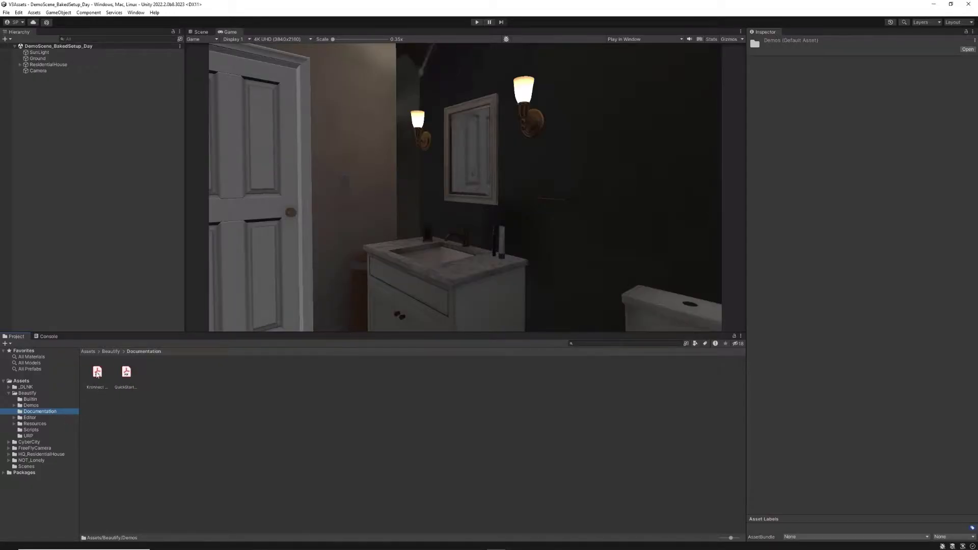
left_click(36, 417)
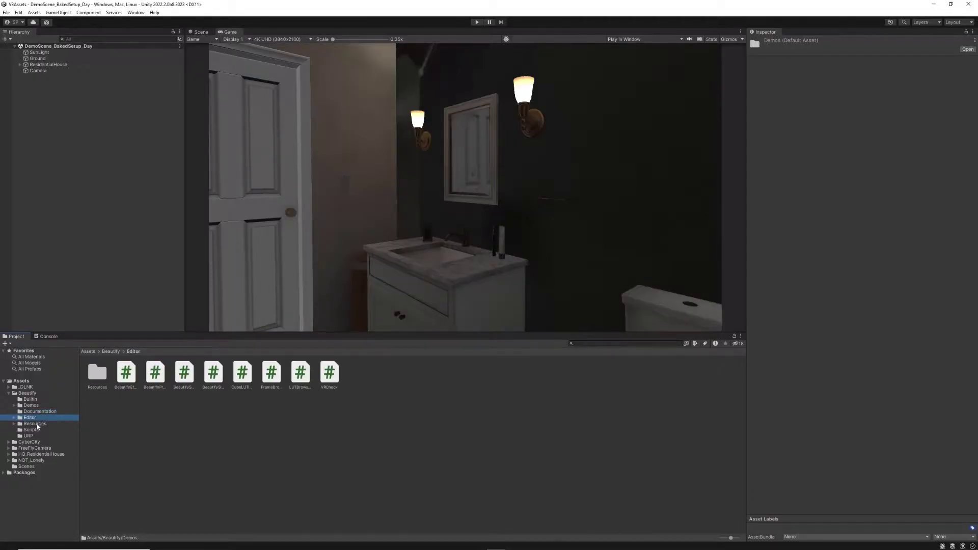
left_click(37, 423)
left_click(37, 431)
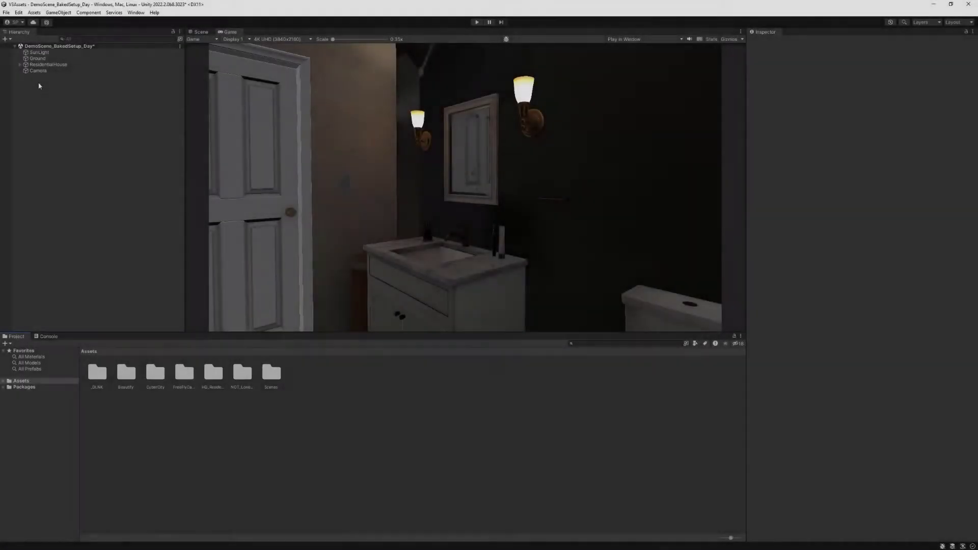
left_click(42, 72)
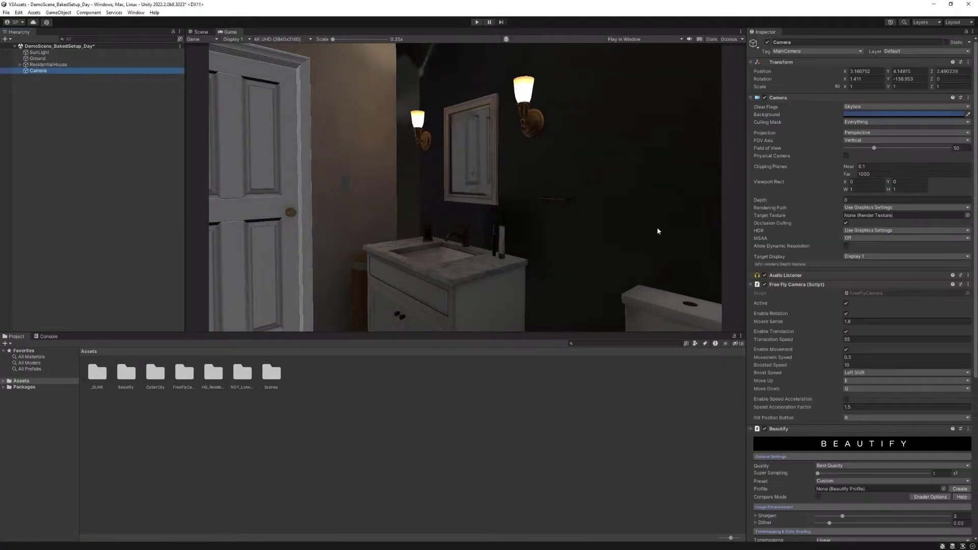
Cycle Beautify quality through Best Performance and Basic, ending back on Best Quality
left_click_drag(974, 92, 974, 254)
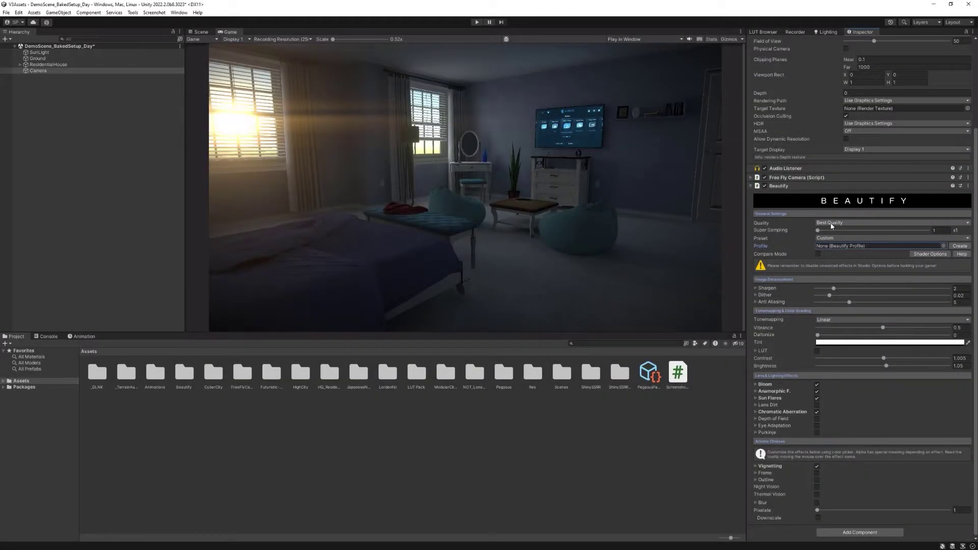
left_click(832, 224)
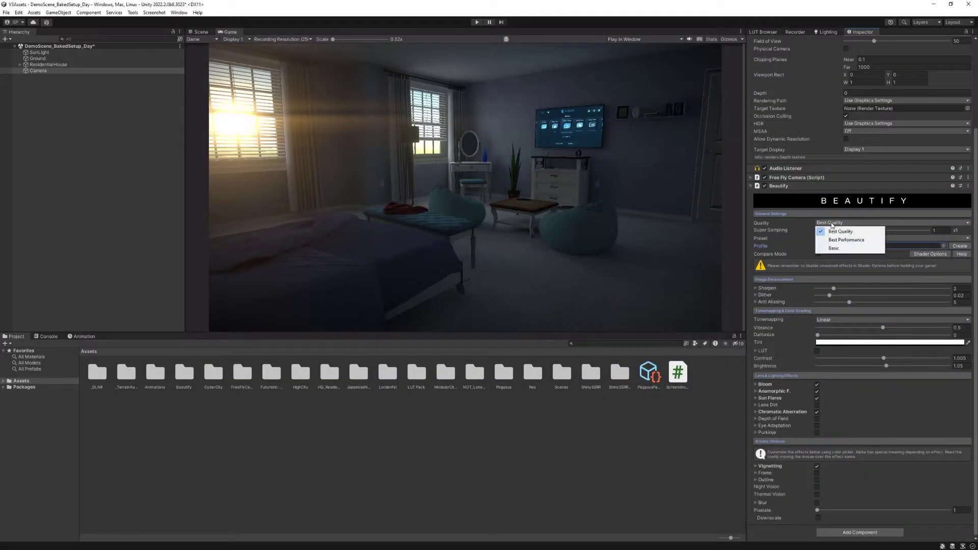
left_click(843, 240)
left_click(836, 222)
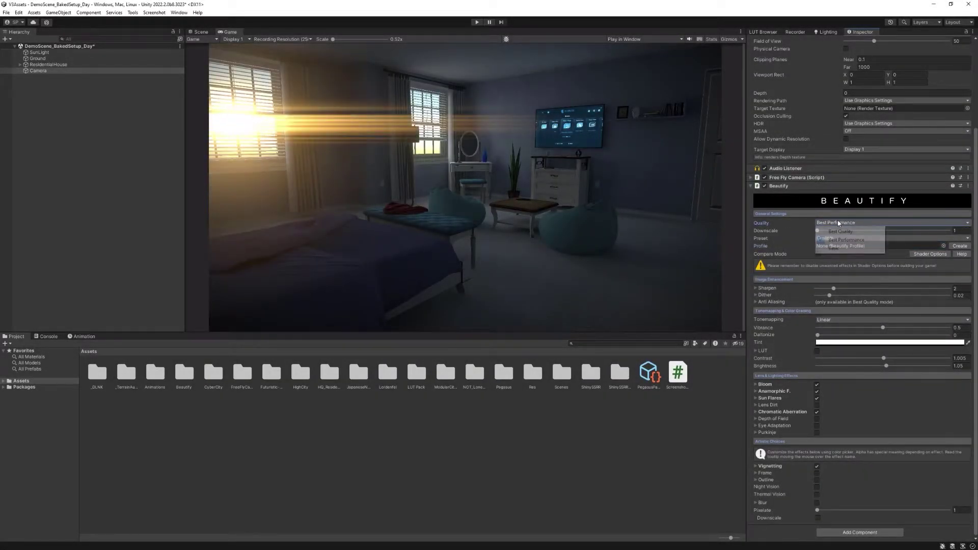
left_click(839, 248)
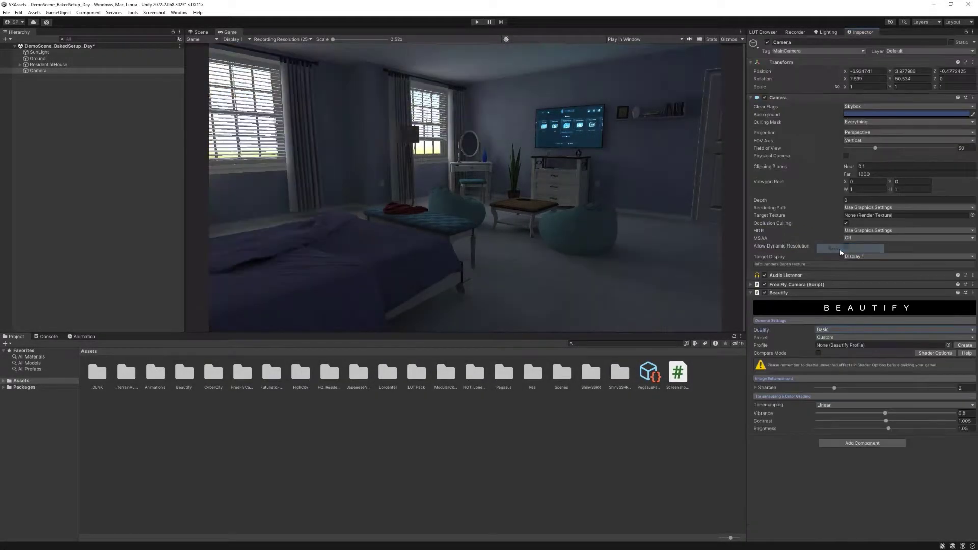
left_click(834, 330)
left_click(835, 337)
Turn on Compare Mode with Same Side to split the view into before and after
scroll(823, 310, "down", 5)
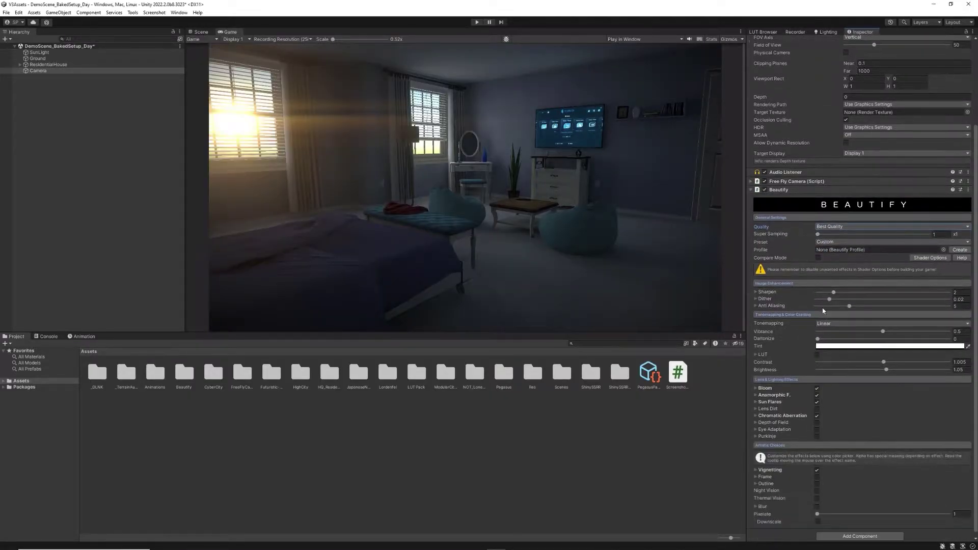
left_click(818, 258)
left_click(818, 266)
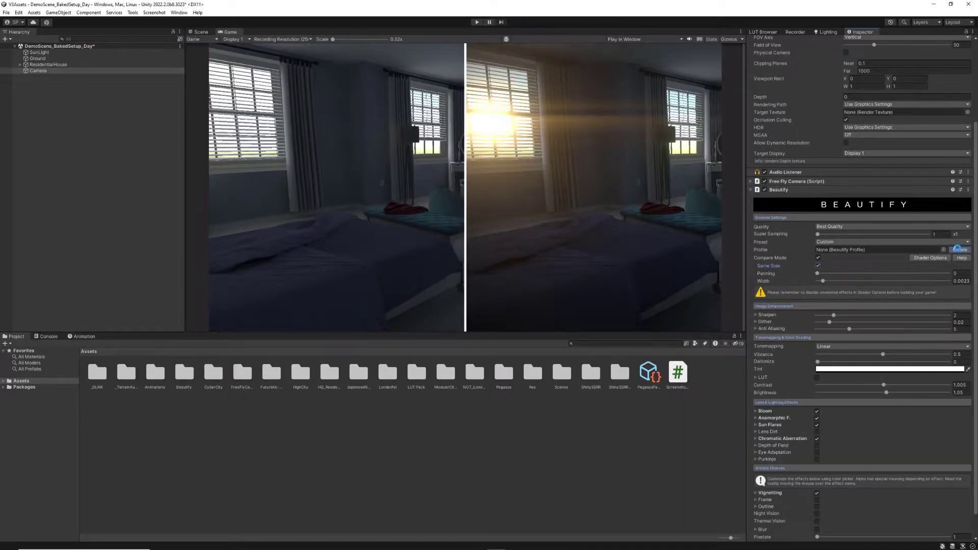
Create a new Beautify profile asset named 'My Profile', then reselect the Camera
left_click(959, 249)
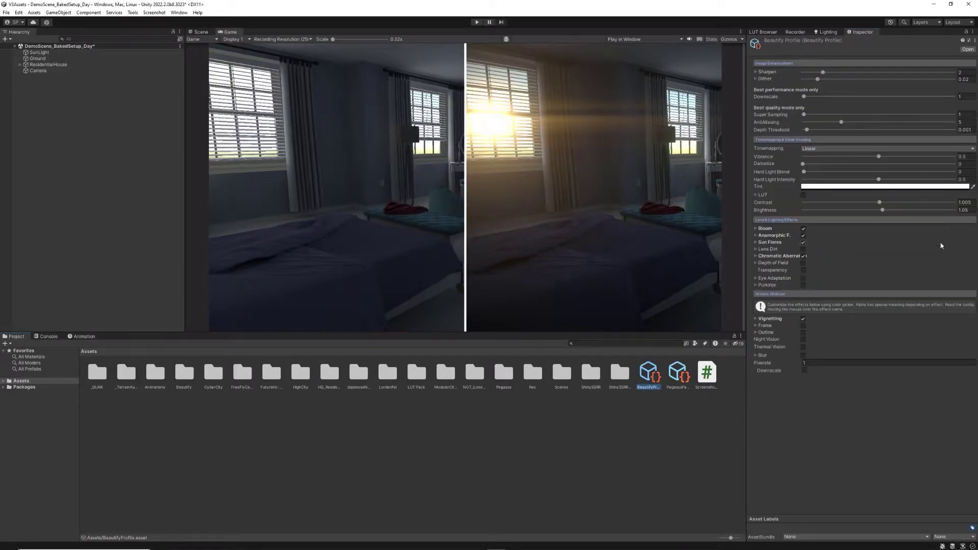
left_click(652, 388)
type("My Profile")
key("Return")
left_click(51, 72)
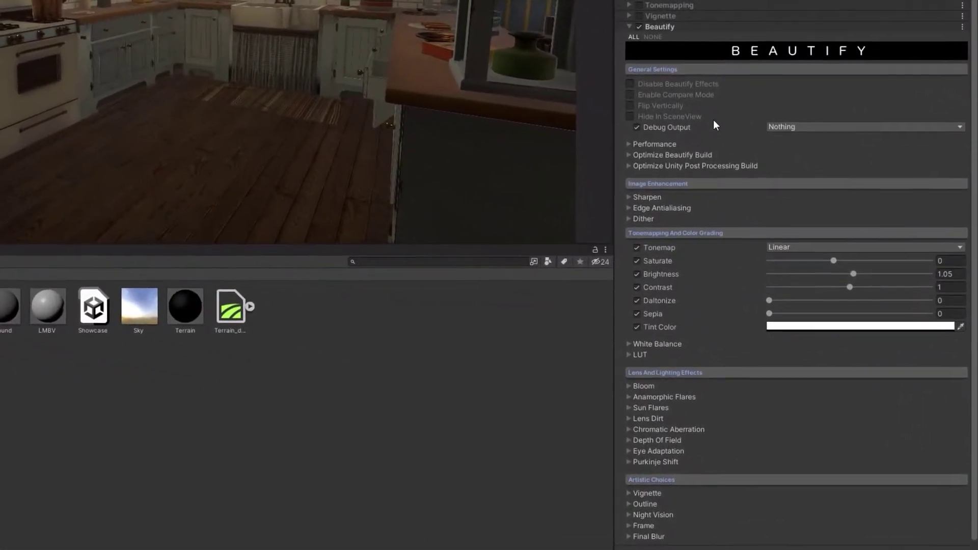
Enable Prioritize Shader Performance, Direct Write To Camera and Downsampling with multiplier 32
left_click(628, 143)
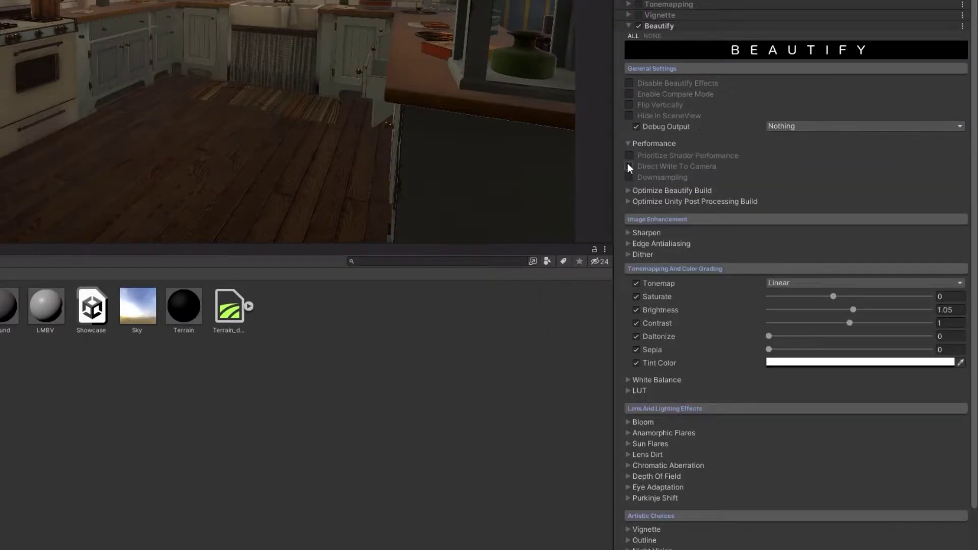
left_click(629, 156)
left_click(629, 166)
left_click(629, 177)
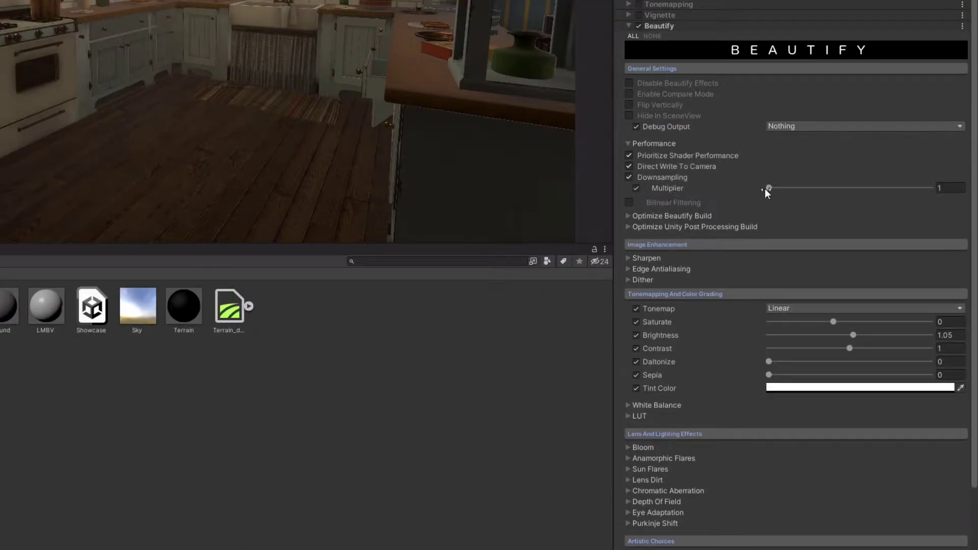
mouse_move(766, 188)
left_mouse_down()
mouse_move(933, 208)
mouse_move(773, 202)
left_mouse_up()
Strip tonemapping, sharpen and dithering from the Beautify build, and auto-strip unused features
left_click(627, 216)
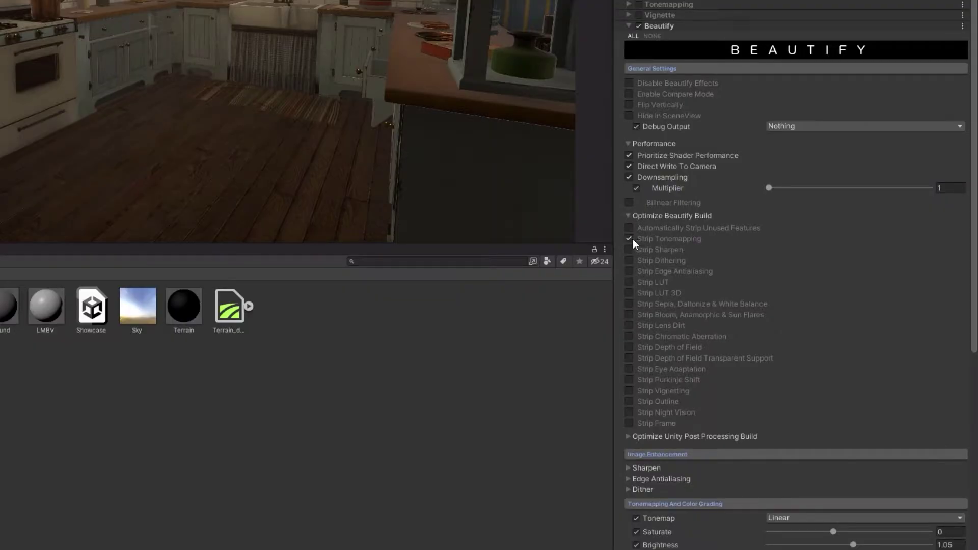
left_click(632, 239)
left_click(630, 249)
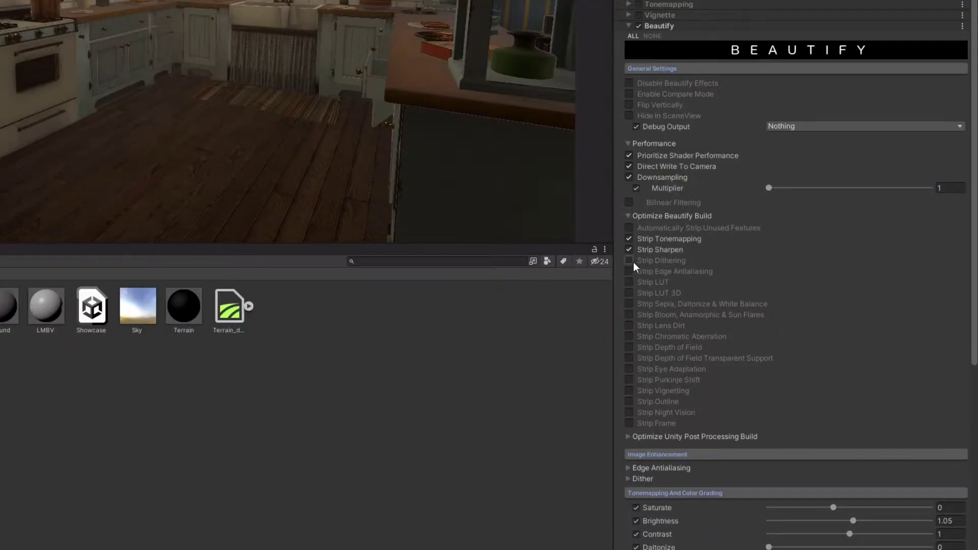
left_click(630, 261)
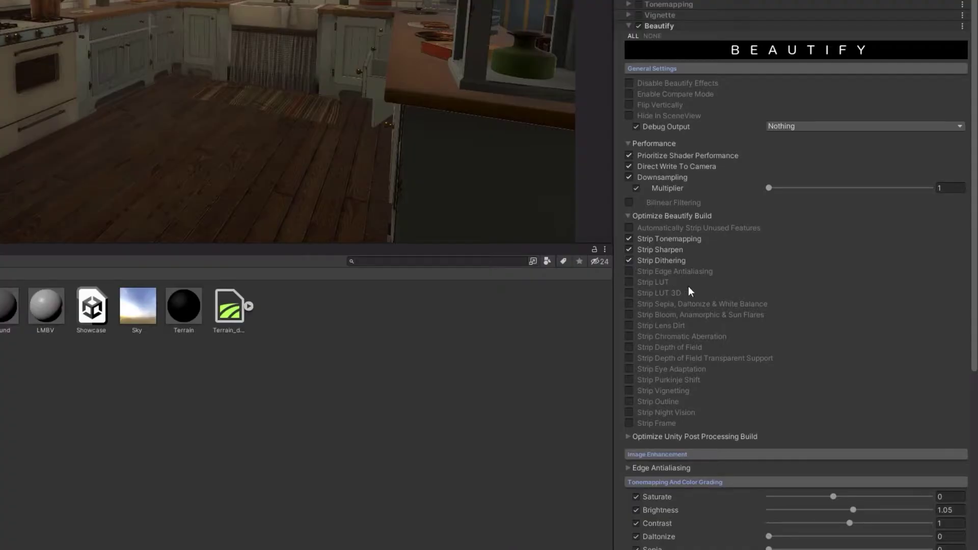
left_click(629, 227)
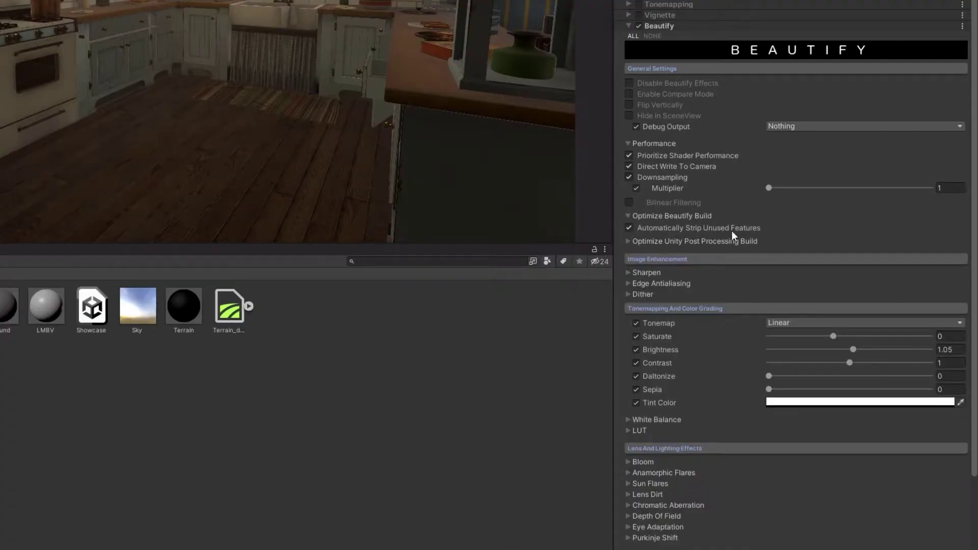
Strip film grain, bloom, then all Unity post-processing effects from the build
left_click(629, 241)
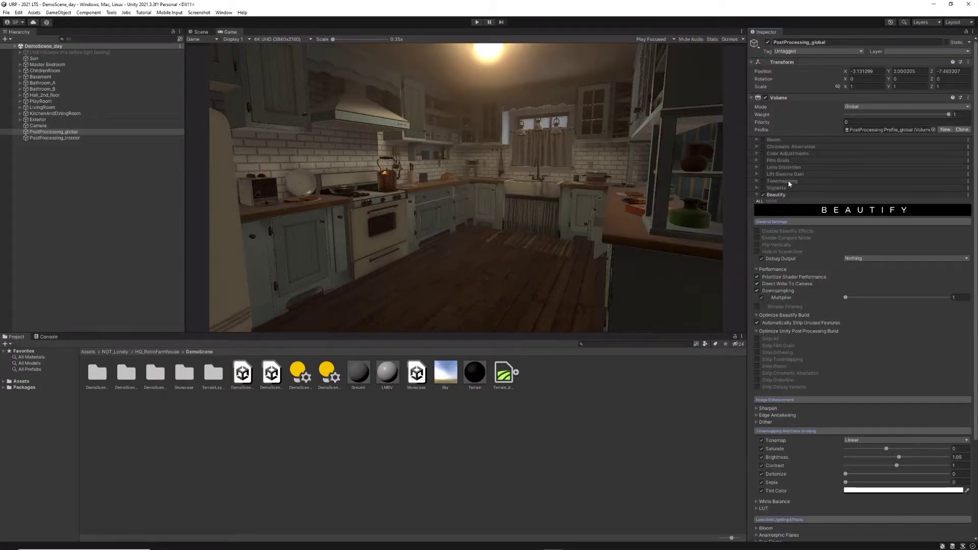
left_click(757, 346)
left_click(756, 366)
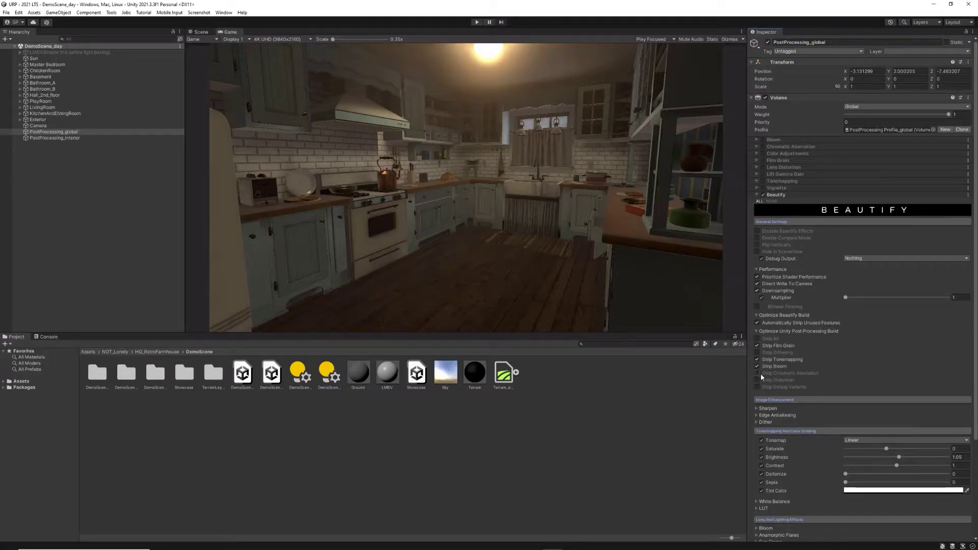
left_click(756, 339)
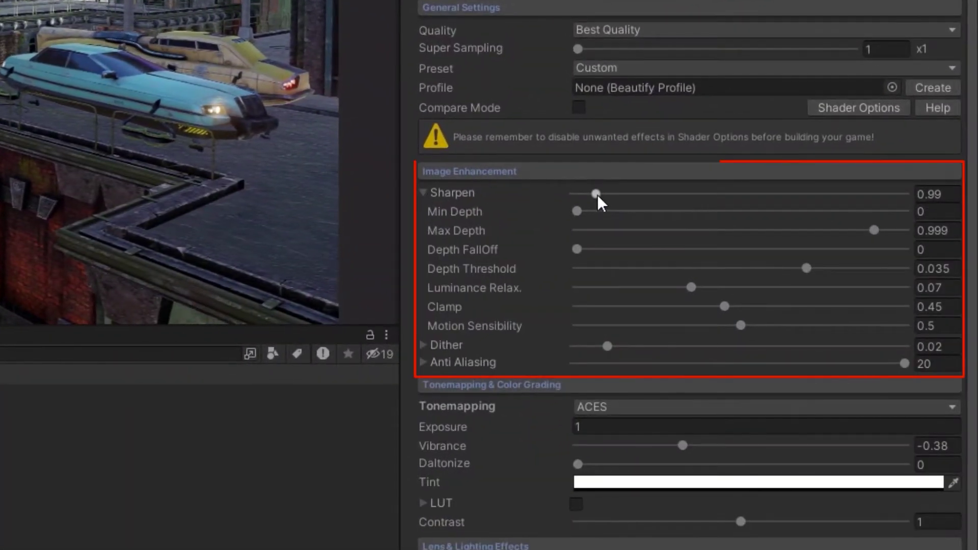
Set sharpen to 4.75 with min depth 0.125, max depth 1.041, and adjusted threshold and luminance relax
left_click_drag(597, 196, 884, 204)
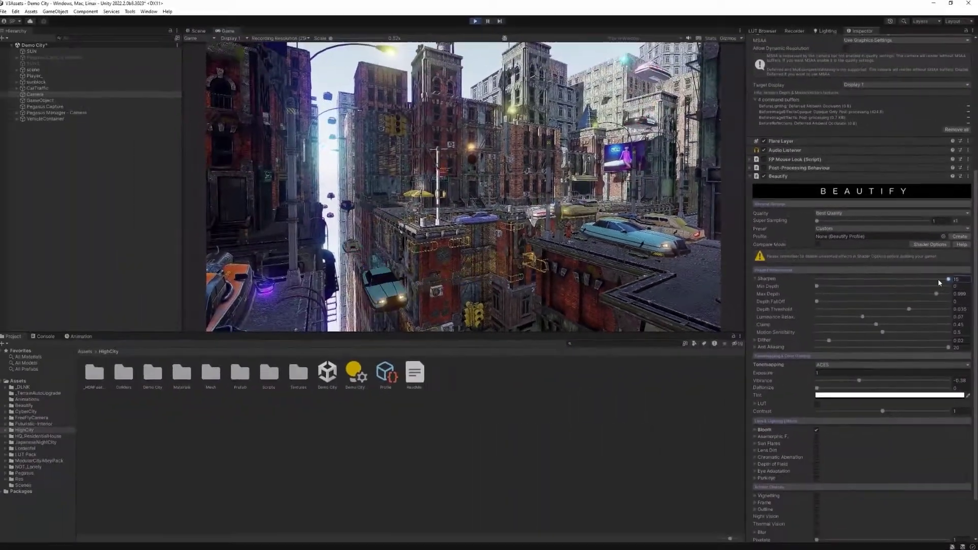
left_click_drag(939, 280, 833, 287)
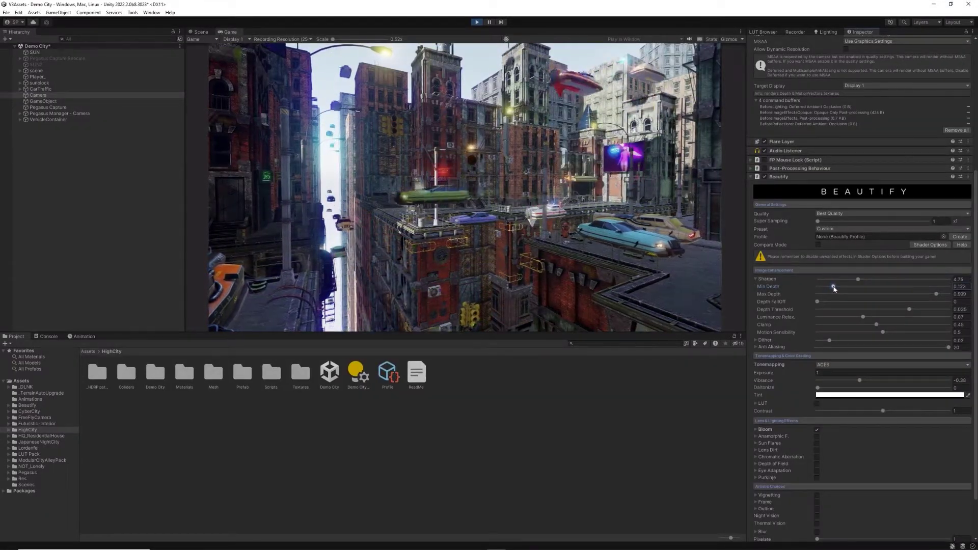
left_click_drag(936, 294, 941, 294)
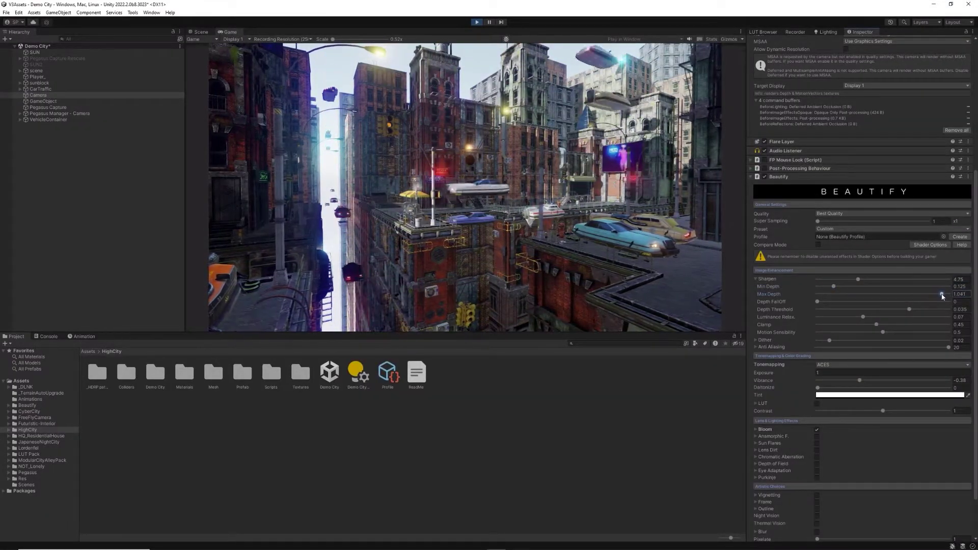
left_click_drag(818, 301, 841, 302)
left_click_drag(909, 309, 920, 309)
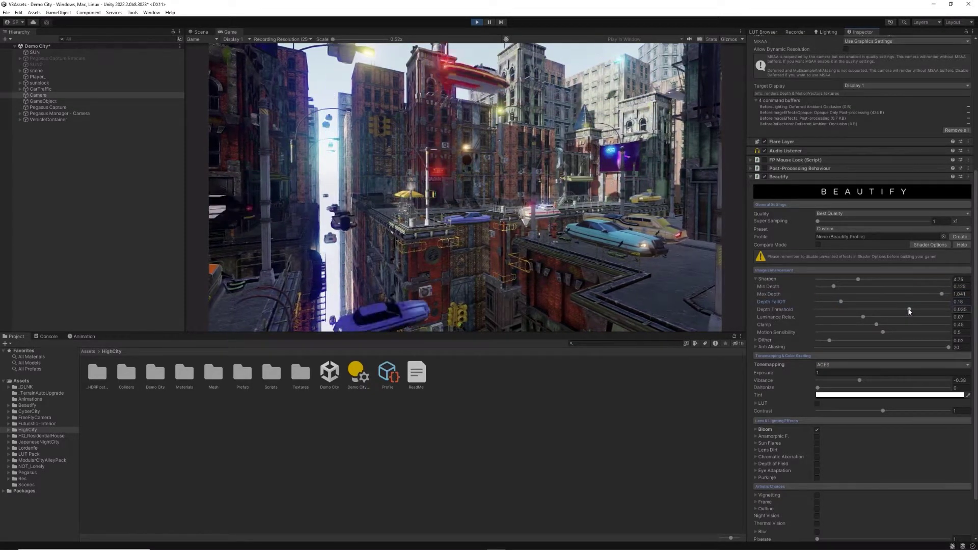
left_click_drag(862, 317, 894, 332)
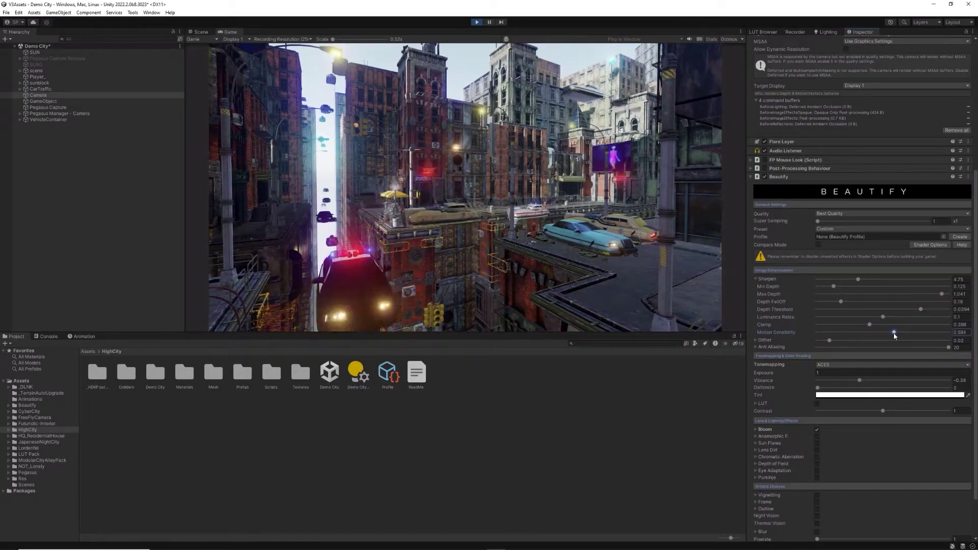
Increase dither strength and lower anti-aliasing to about 10
left_click(763, 340)
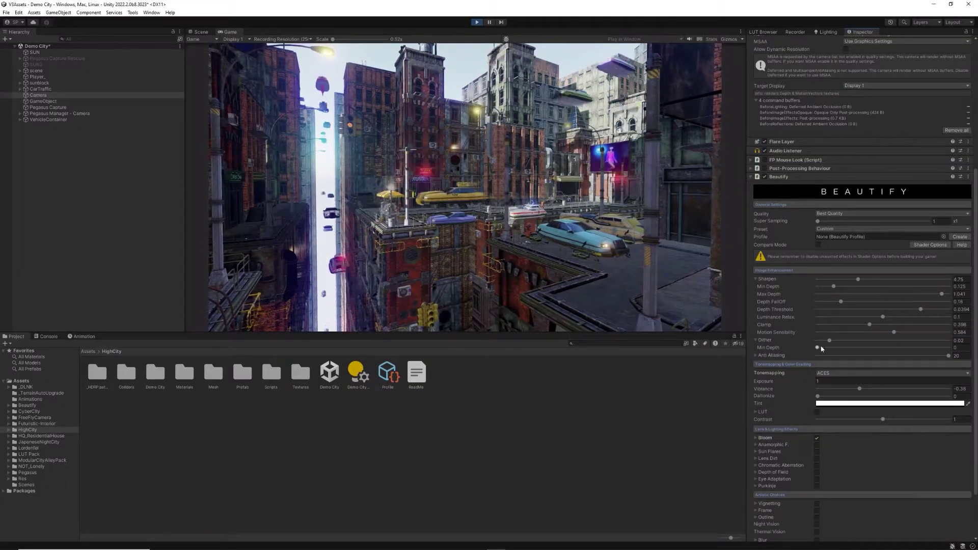
left_click_drag(830, 342, 866, 344)
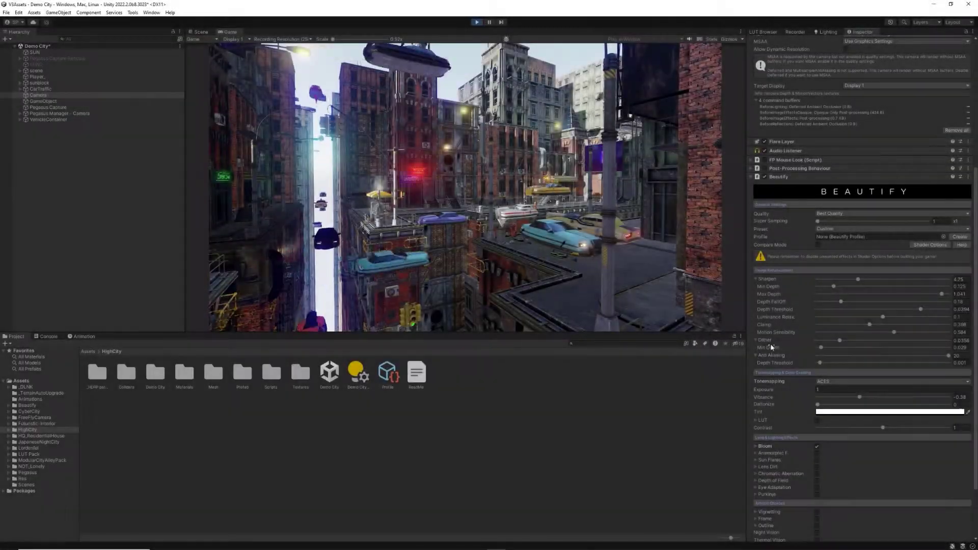
scroll(784, 337, "down", 1)
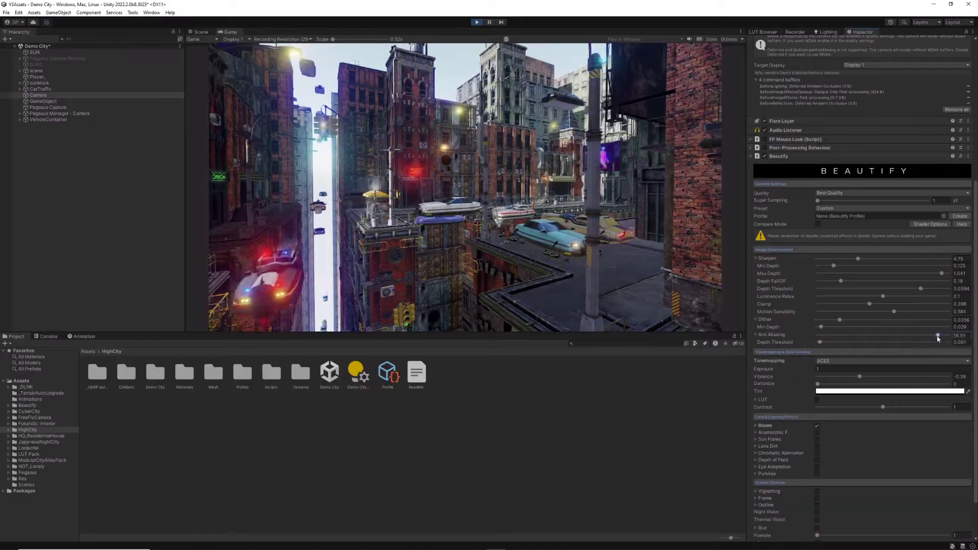
left_click_drag(948, 335, 882, 338)
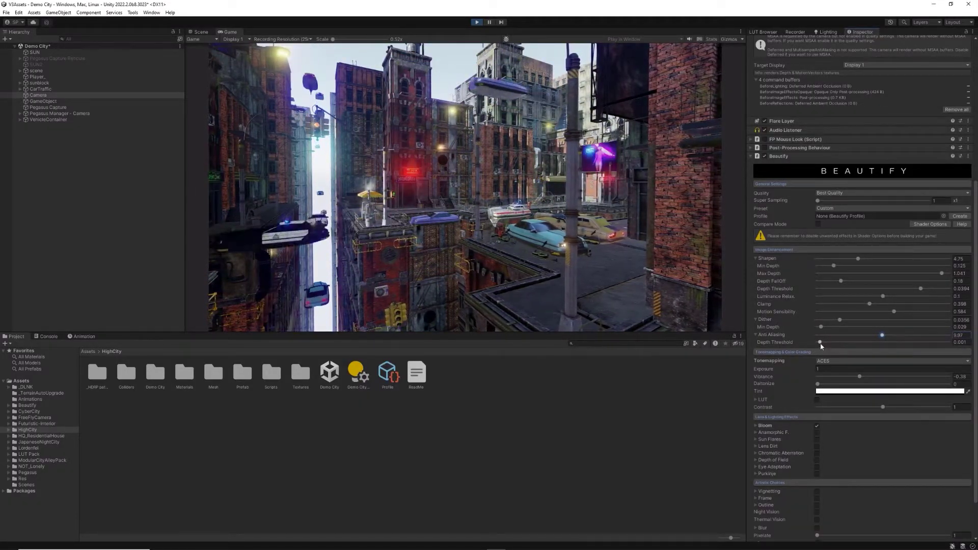
left_click_drag(820, 343, 820, 345)
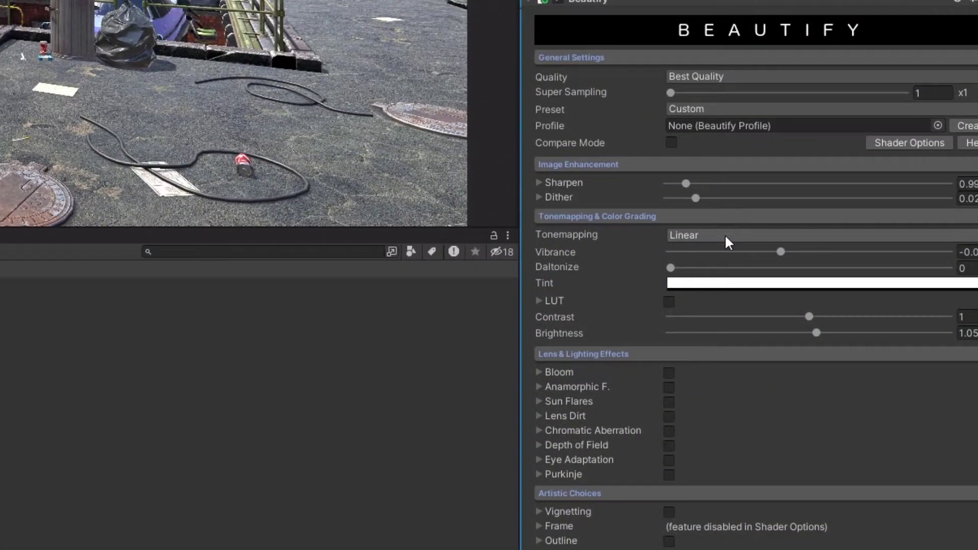
Switch tonemapping to ACES and set exposure to 1.36
left_click(723, 235)
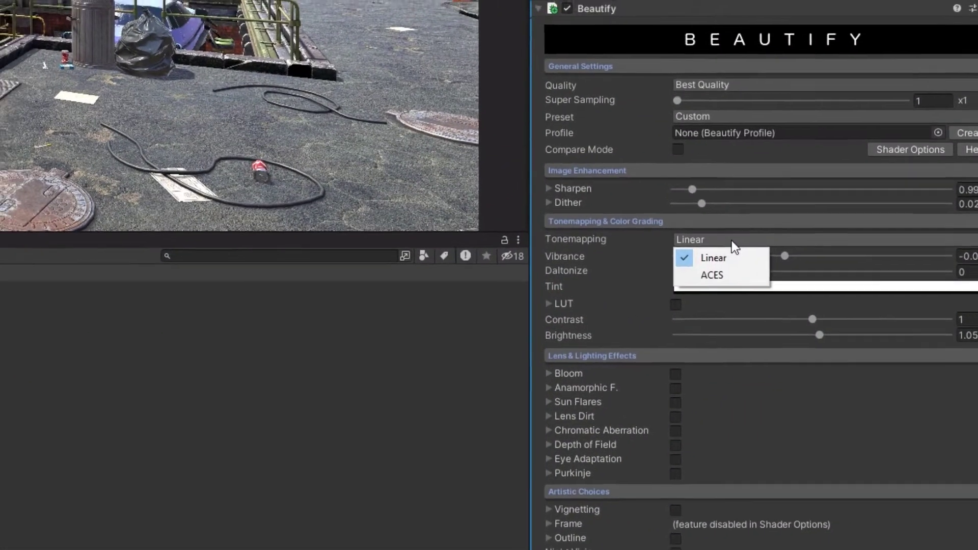
left_click(711, 273)
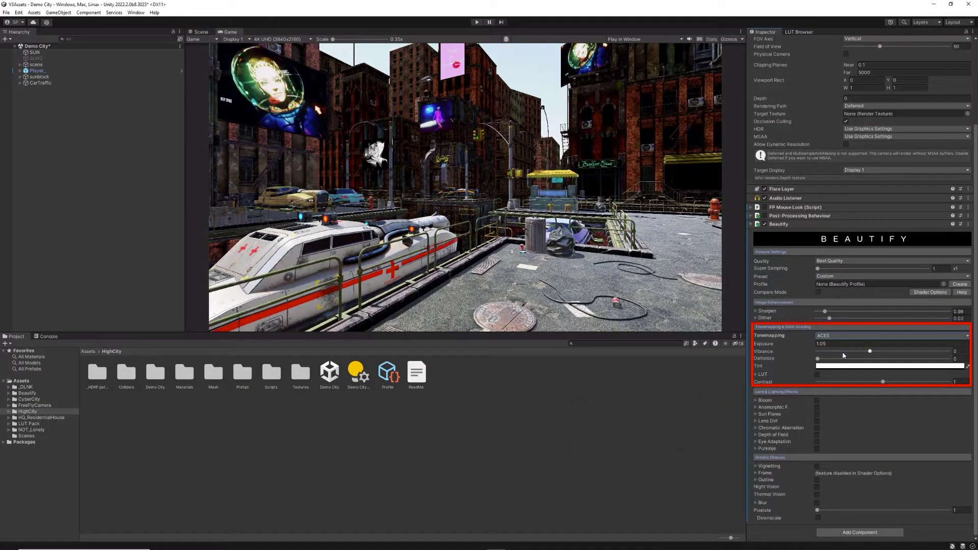
left_click(840, 343)
type("1.36")
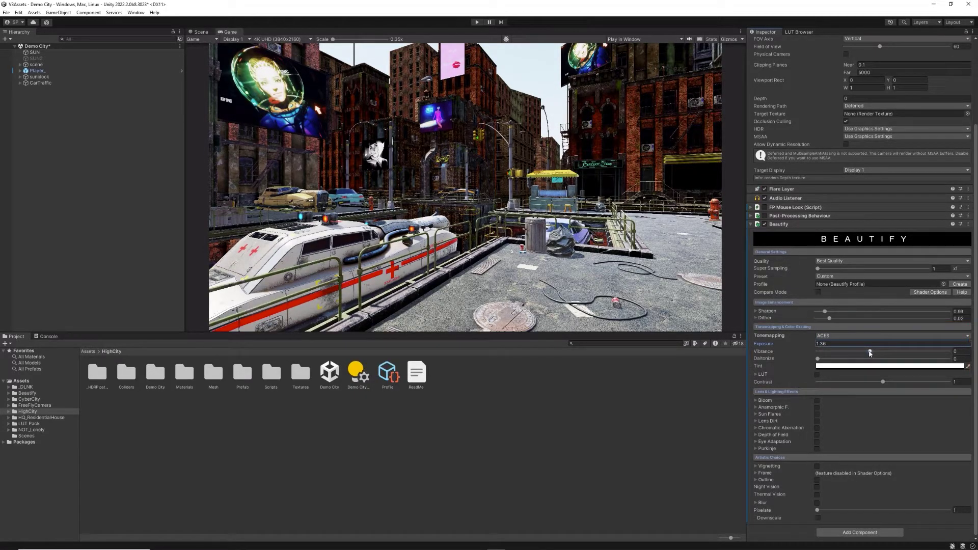
Lower vibrance to -0.38, daltonize to 0.099, and enable LUT color grading
left_click_drag(868, 351, 859, 352)
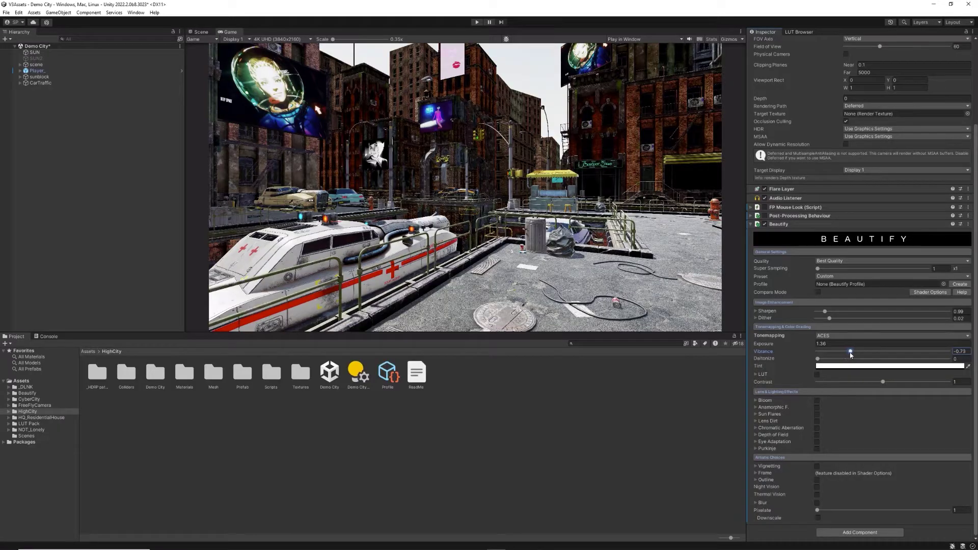
left_click(832, 359)
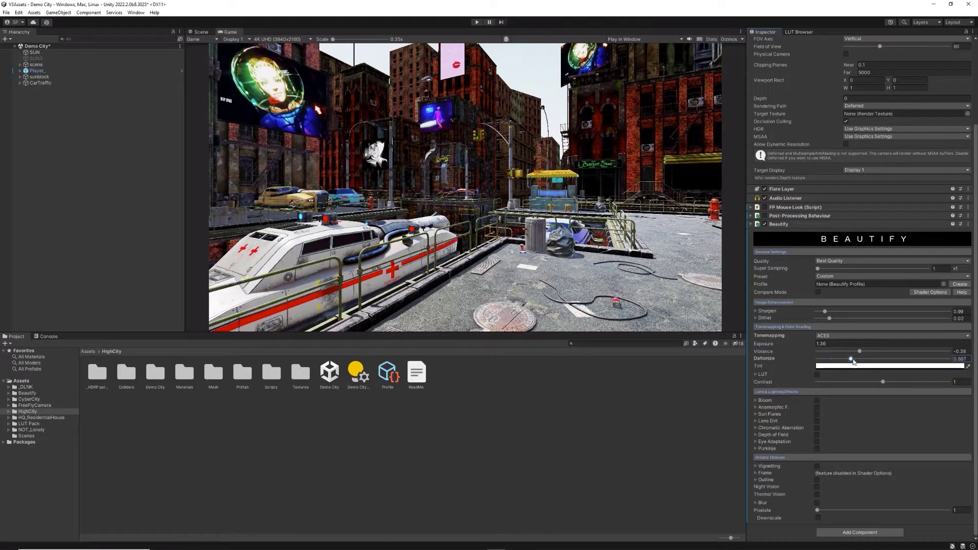
left_click_drag(858, 364, 834, 364)
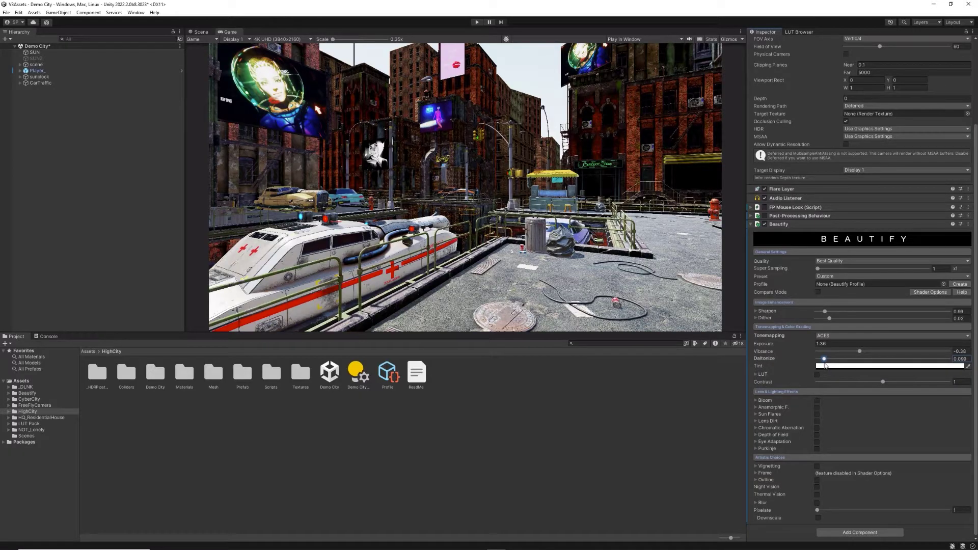
left_click(817, 375)
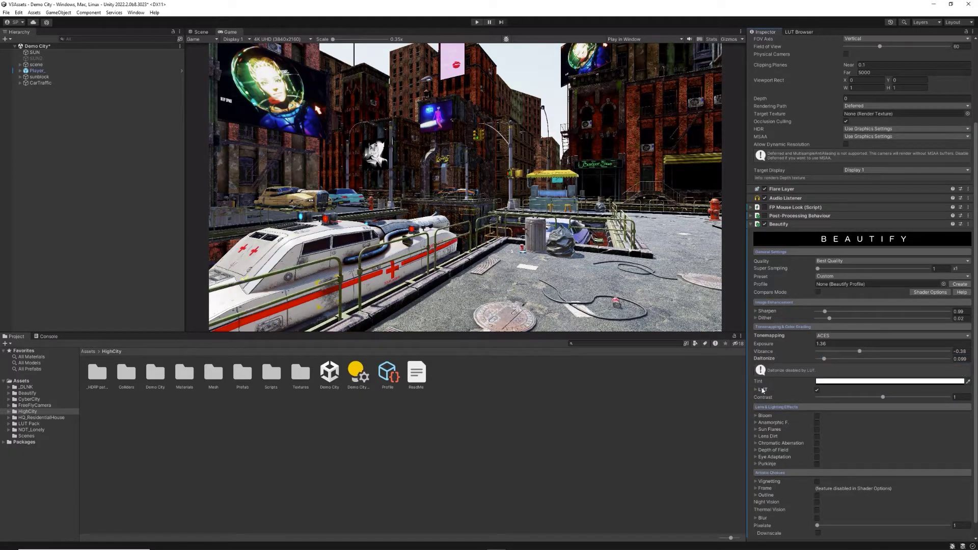
left_click(757, 391)
Preview Bright Sky, Calm, Cold and Fall LUTs in the LUT Browser, settling on Dust Storm
left_click(889, 426)
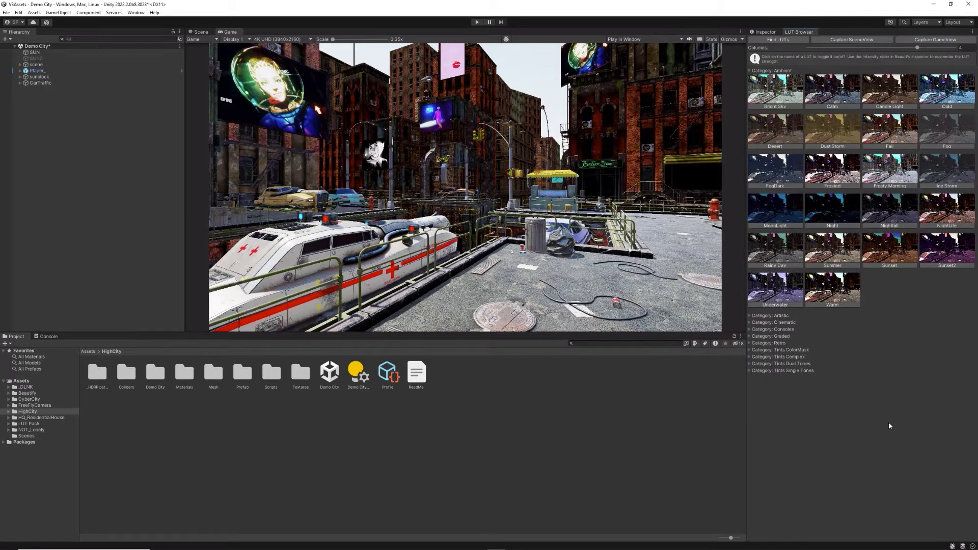
left_click(773, 106)
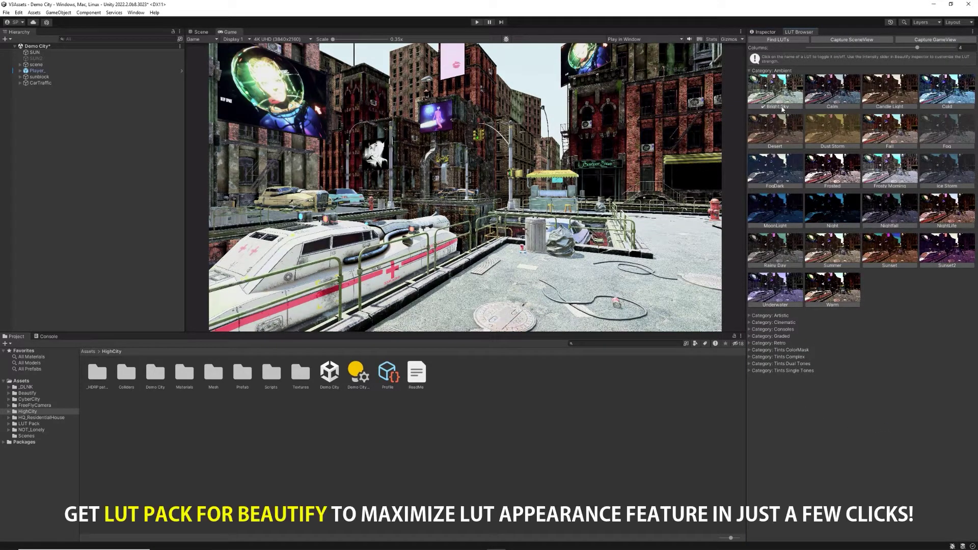
left_click(832, 106)
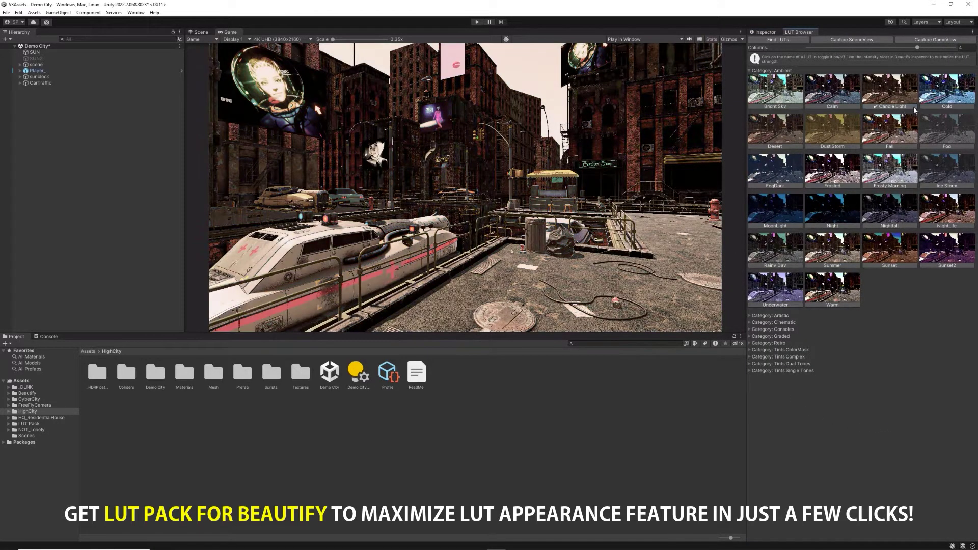
left_click(931, 104)
left_click(879, 146)
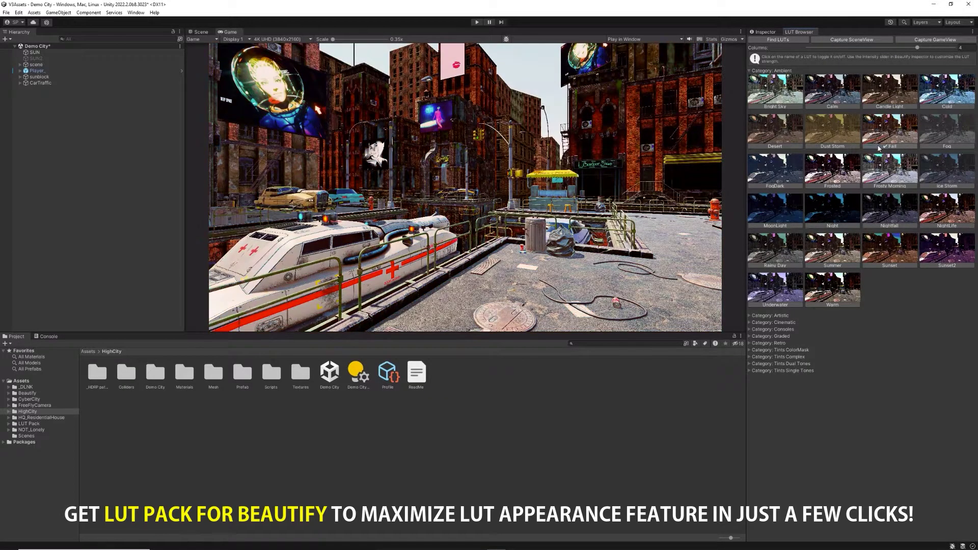
left_click(843, 147)
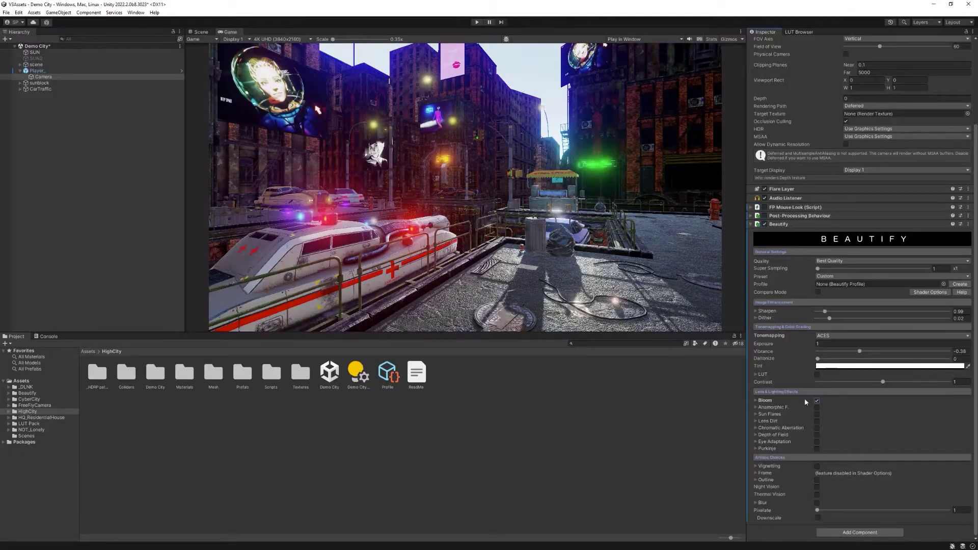
Expand Bloom, leave its layer mask on Nothing, and enable anamorphic flares
left_click(755, 401)
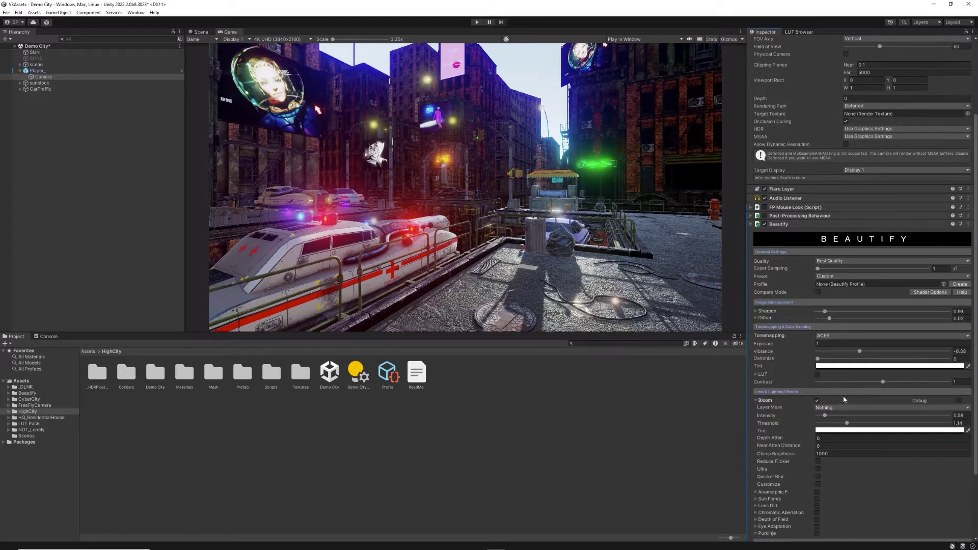
left_click(838, 409)
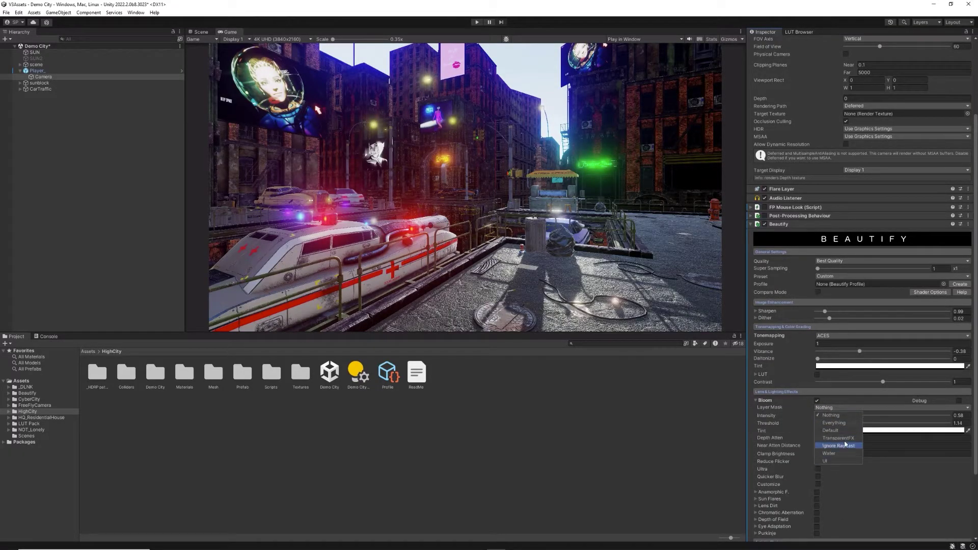
left_click(852, 410)
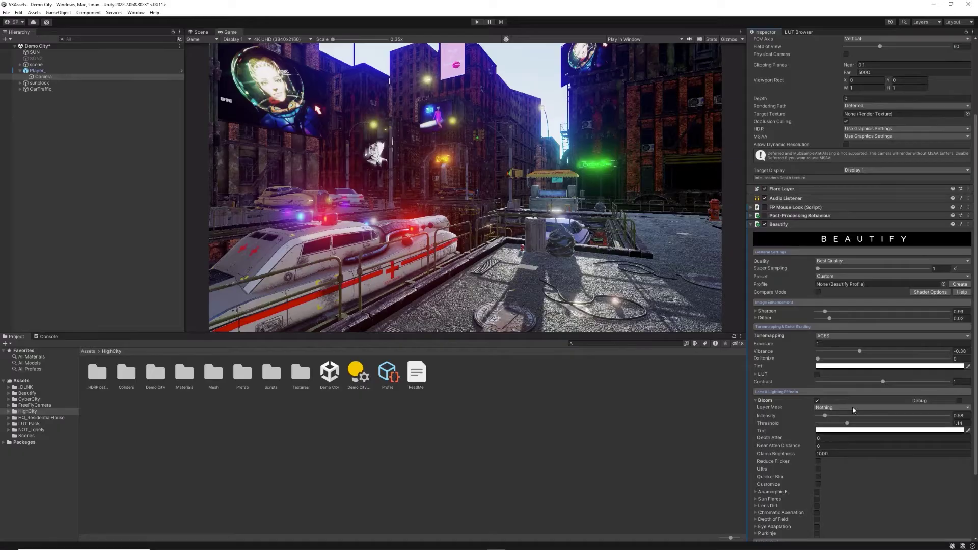
left_click(816, 492)
scroll(786, 467, "down", 3)
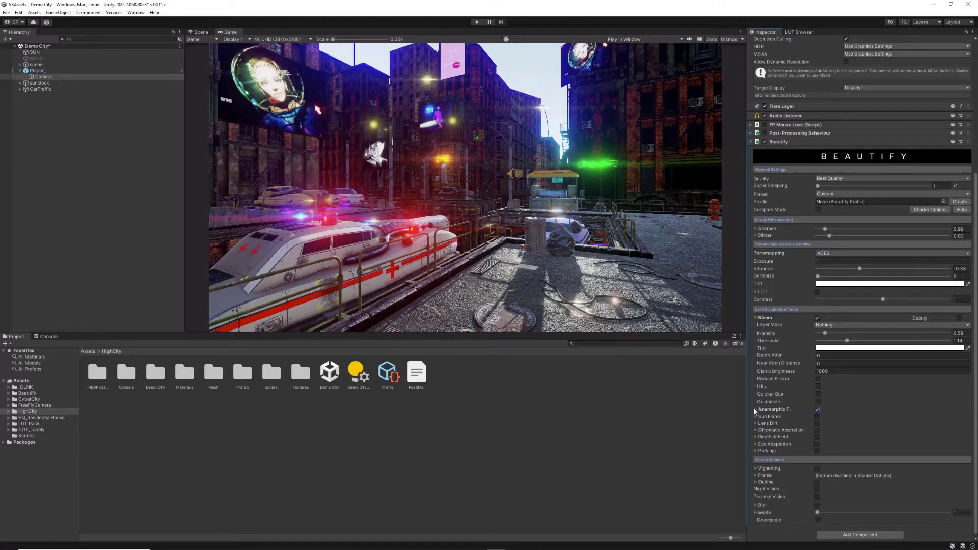
left_click(755, 409)
scroll(784, 435, "down", 3)
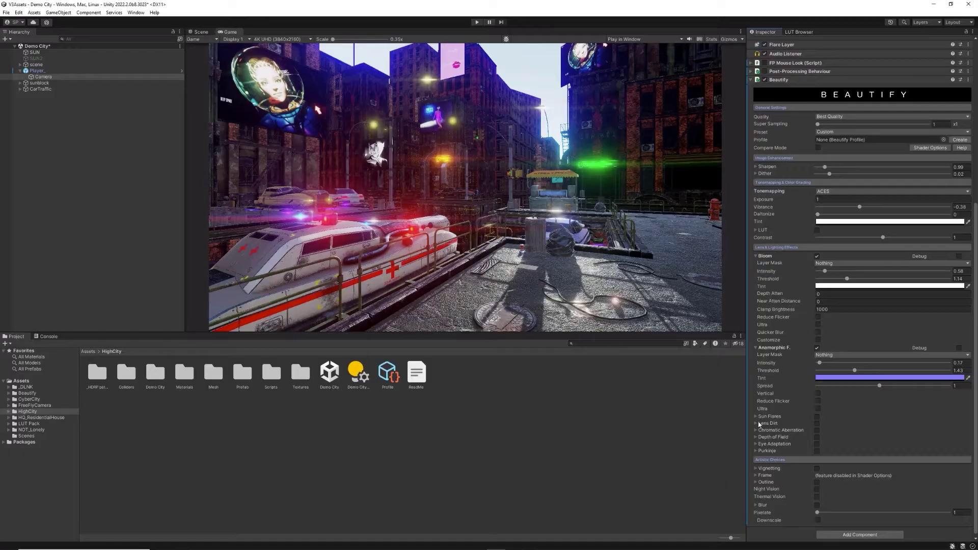
Turn on sun flares and lens dirt, reducing lens dirt intensity to about 0.741
left_click(755, 415)
left_click(816, 416)
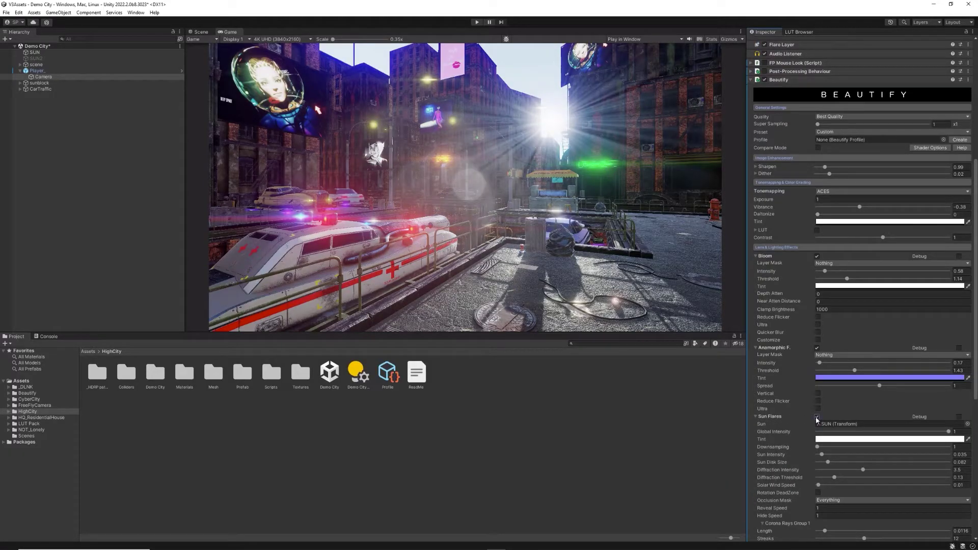
scroll(810, 423, "down", 10)
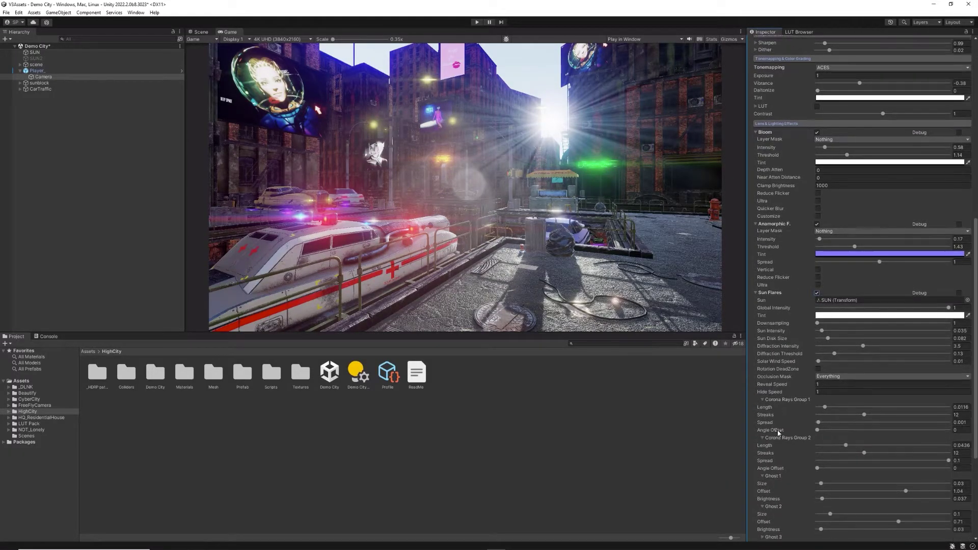
scroll(777, 432, "down", 4)
left_click(778, 422)
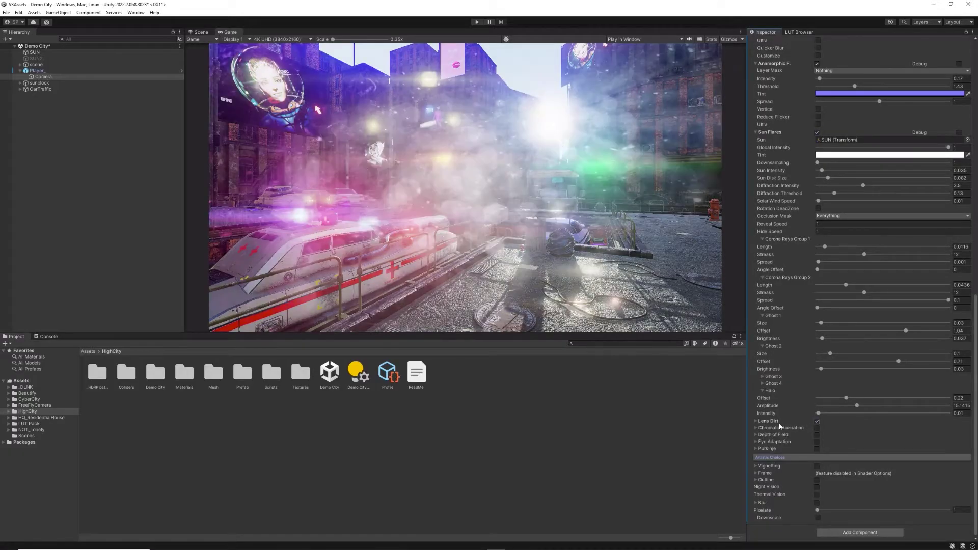
left_click(757, 421)
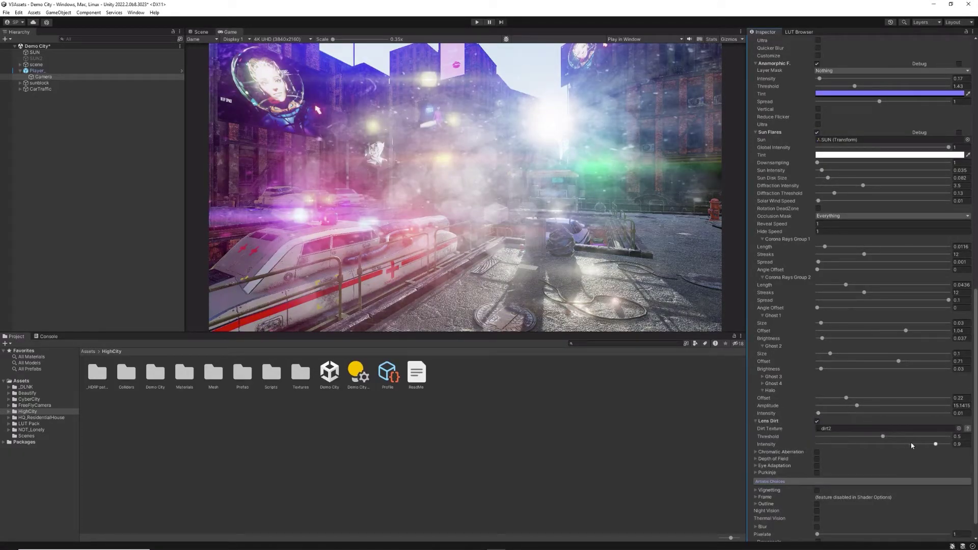
mouse_move(911, 445)
left_mouse_down()
mouse_move(842, 445)
mouse_move(913, 444)
left_mouse_up()
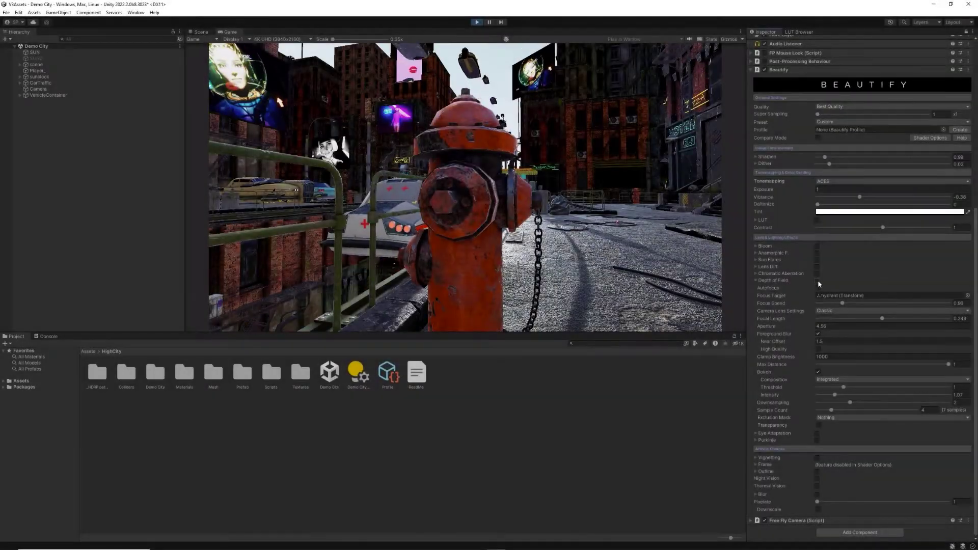
Enable depth of field, adjust its focus settings, set aperture to 6.81, and re-enable bokeh
left_click(818, 280)
left_click_drag(842, 303, 869, 324)
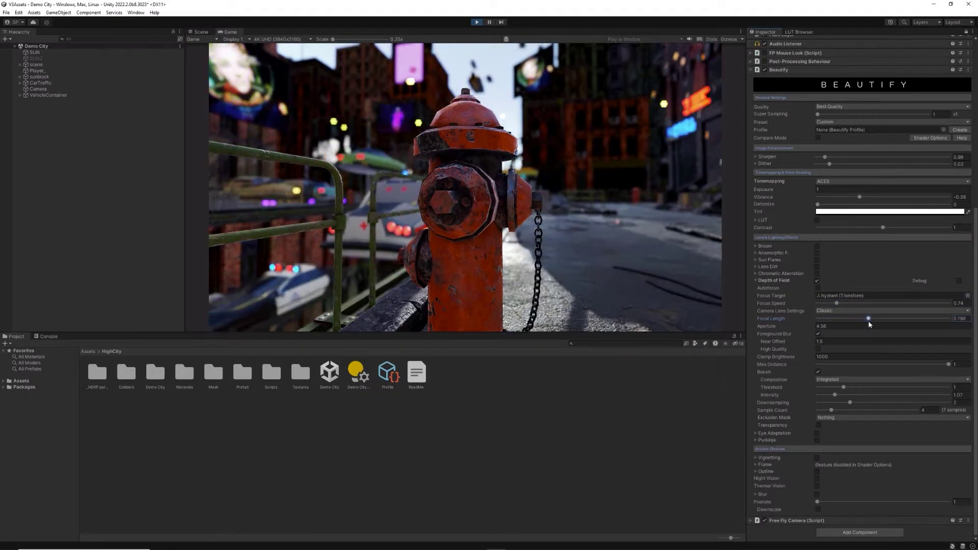
left_click_drag(810, 326, 840, 330)
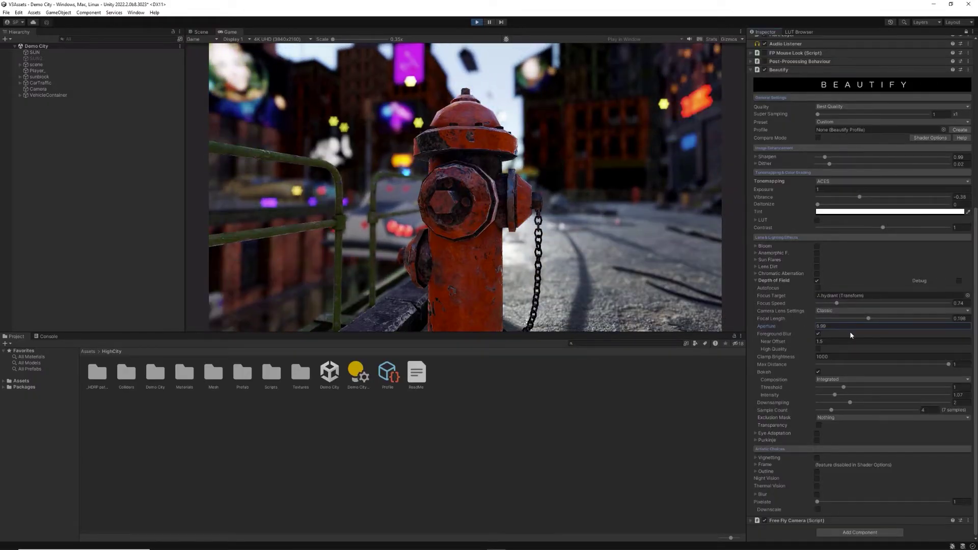
left_click(819, 371)
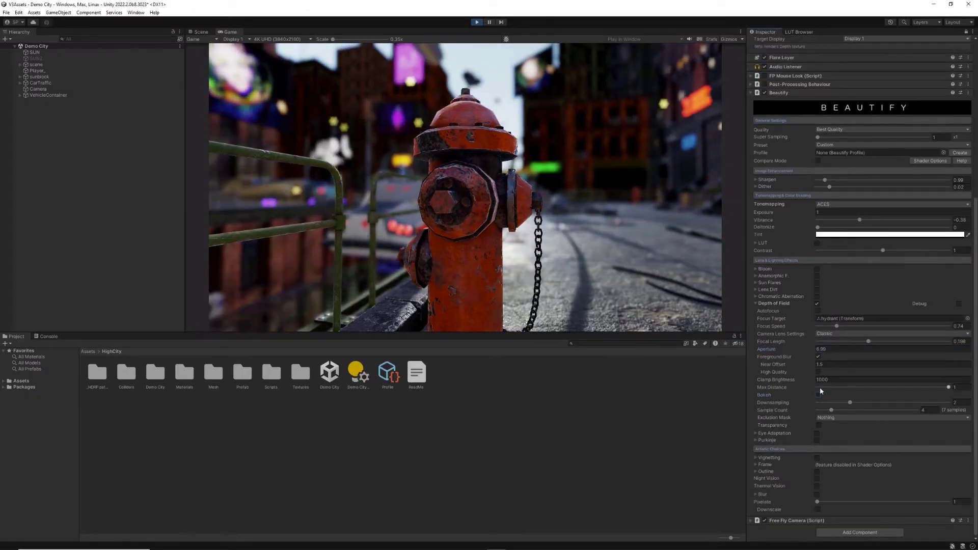
left_click(819, 394)
left_click(828, 402)
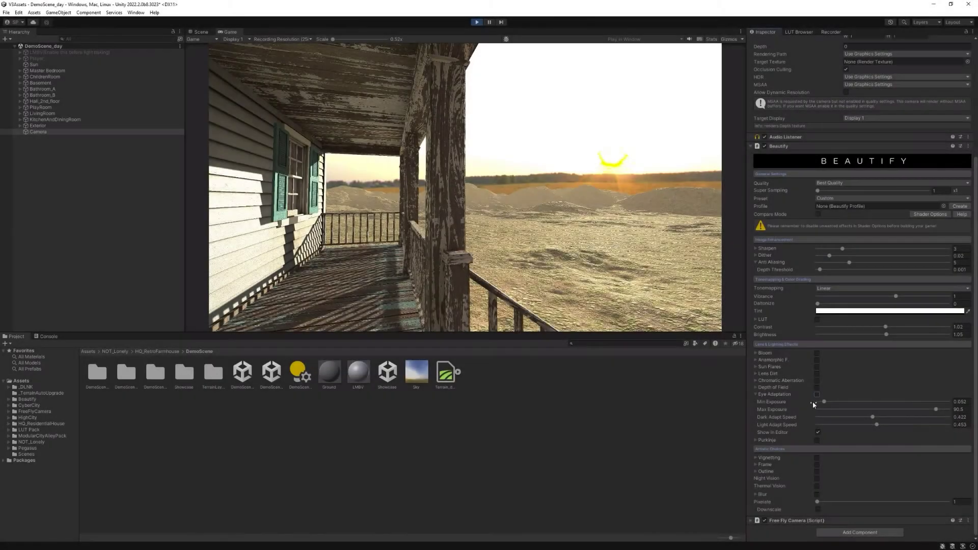
Turn on Eye Adaptation in the Beautify Inspector
left_click(816, 394)
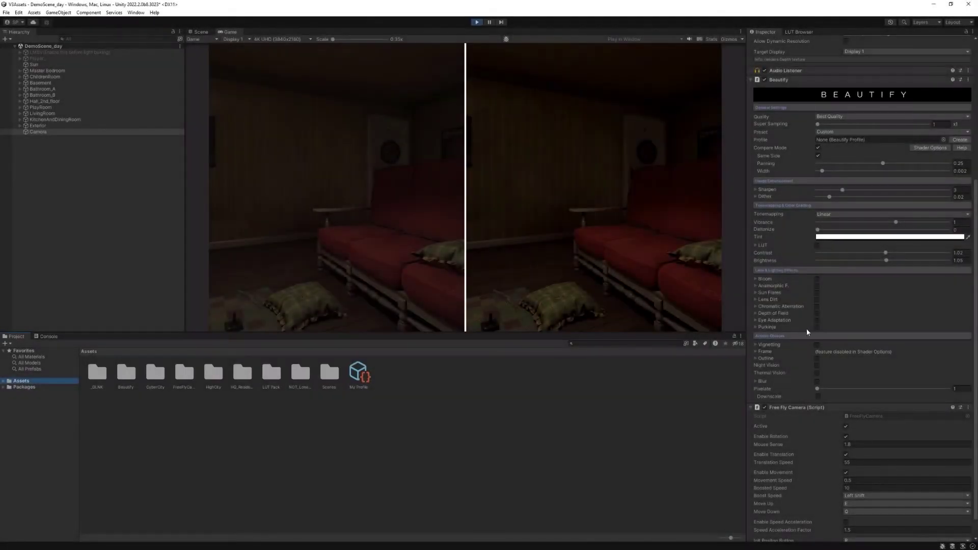
Expand the Purkinje settings foldout
left_click(756, 327)
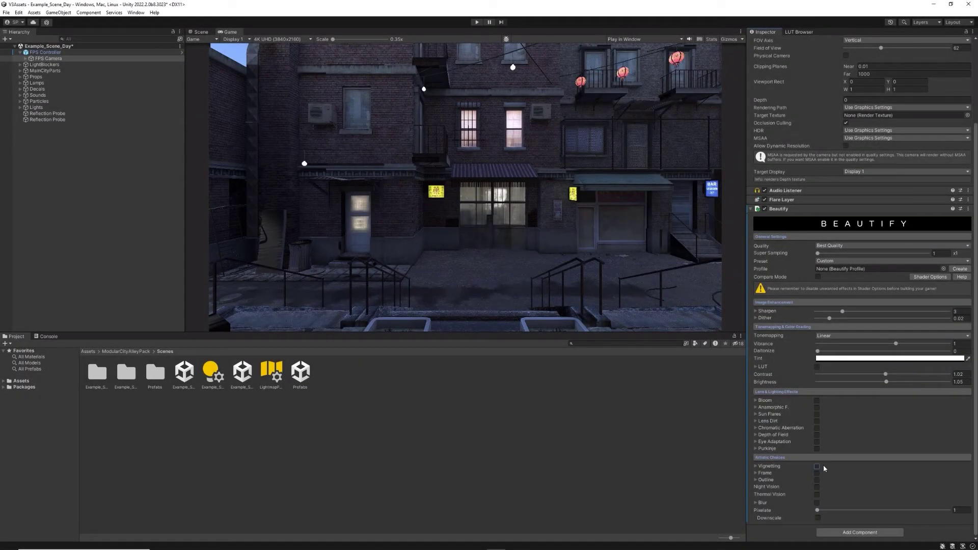
Enable vignetting and a Cinematic Bands frame, adjusting each effect's slider
left_click(816, 465)
scroll(861, 407, "down", 3)
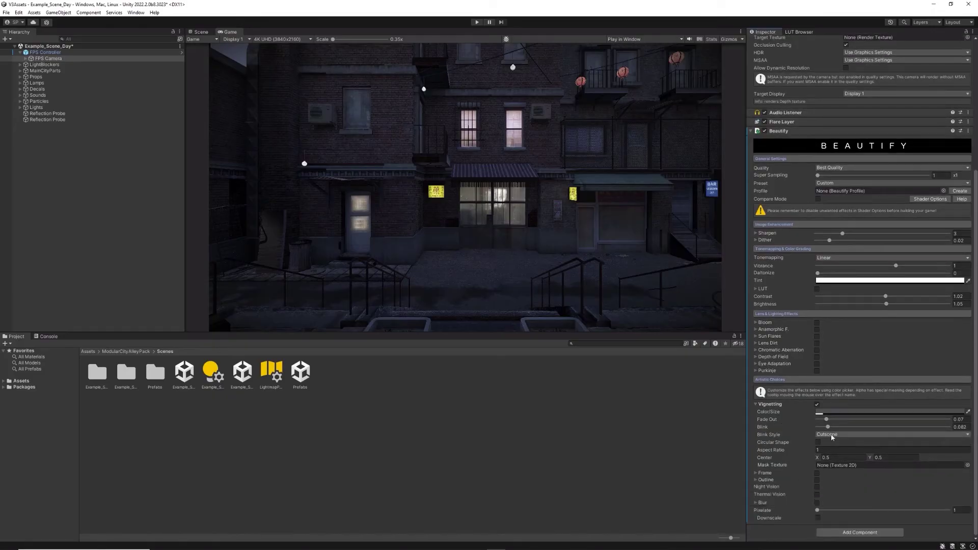
mouse_move(830, 427)
left_mouse_down()
mouse_move(906, 428)
mouse_move(838, 433)
left_mouse_up()
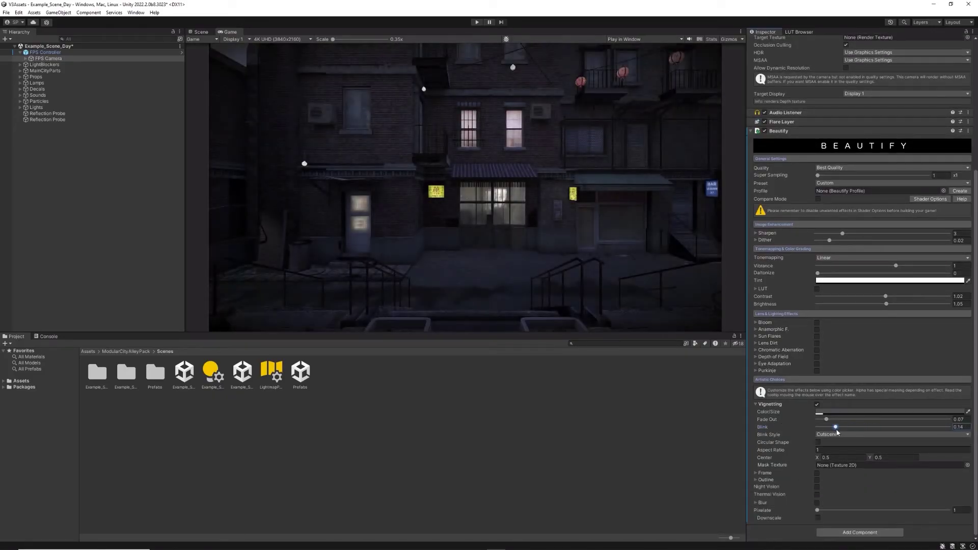
left_click(817, 475)
left_click(866, 480)
left_click(835, 497)
scroll(798, 470, "down", 1)
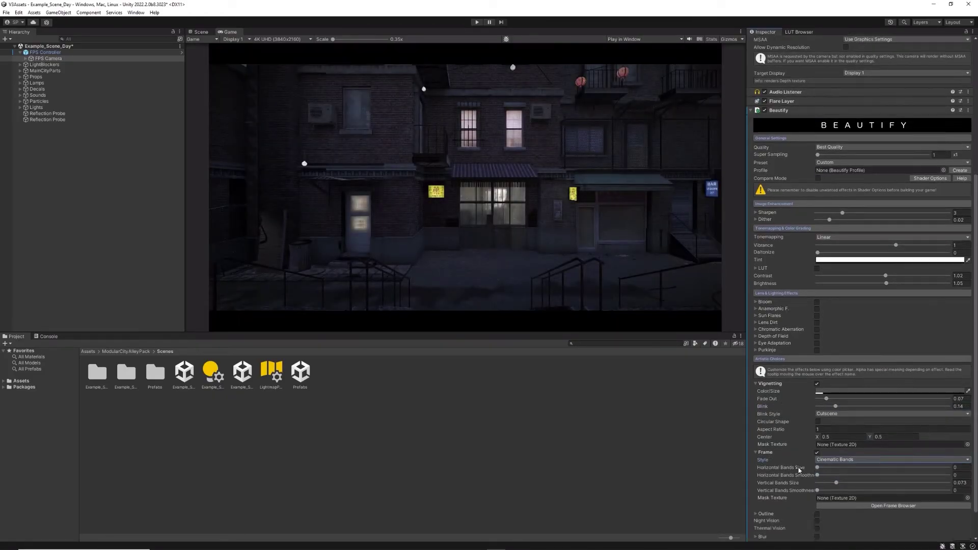
scroll(798, 469, "down", 1)
mouse_move(837, 448)
left_mouse_down()
mouse_move(925, 454)
mouse_move(840, 455)
left_mouse_up()
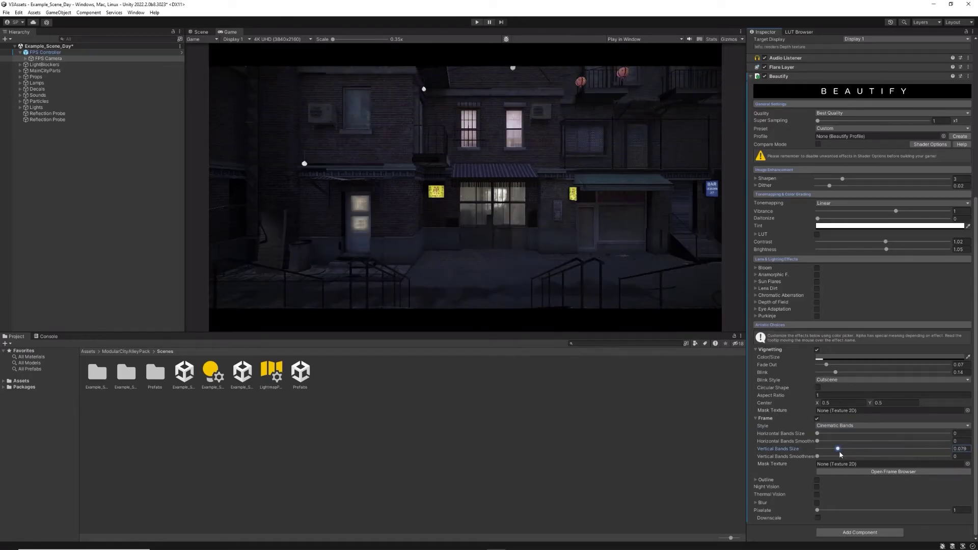
Turn off bands and vignetting, then briefly try outline, night vision and thermal vision
left_click(816, 418)
left_click(817, 349)
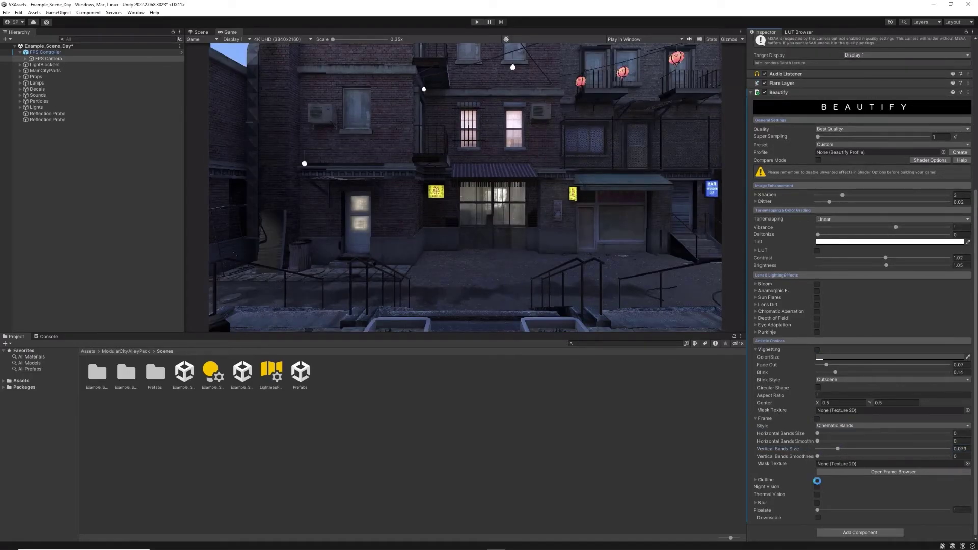
left_click(816, 480)
left_click(816, 480)
left_click(817, 487)
left_click(817, 502)
left_click(816, 494)
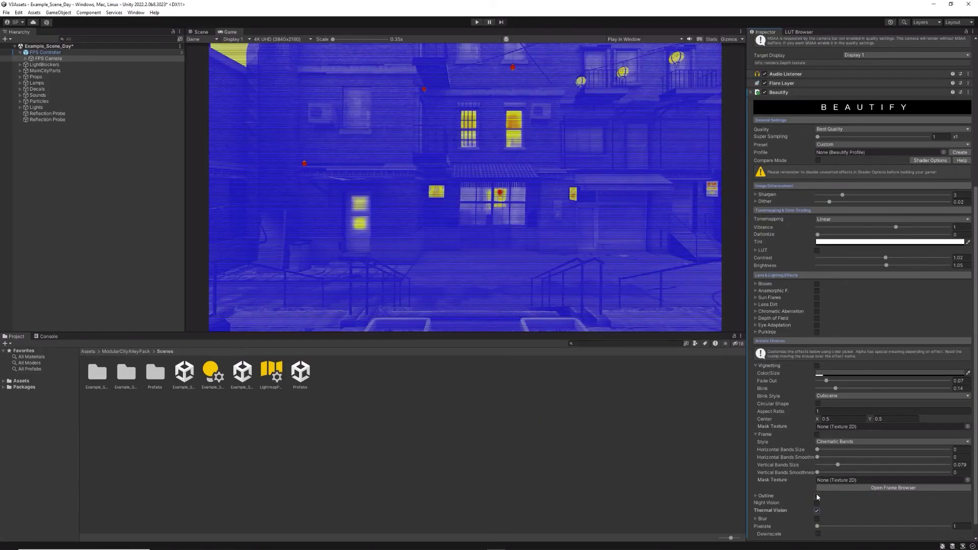
left_click(818, 511)
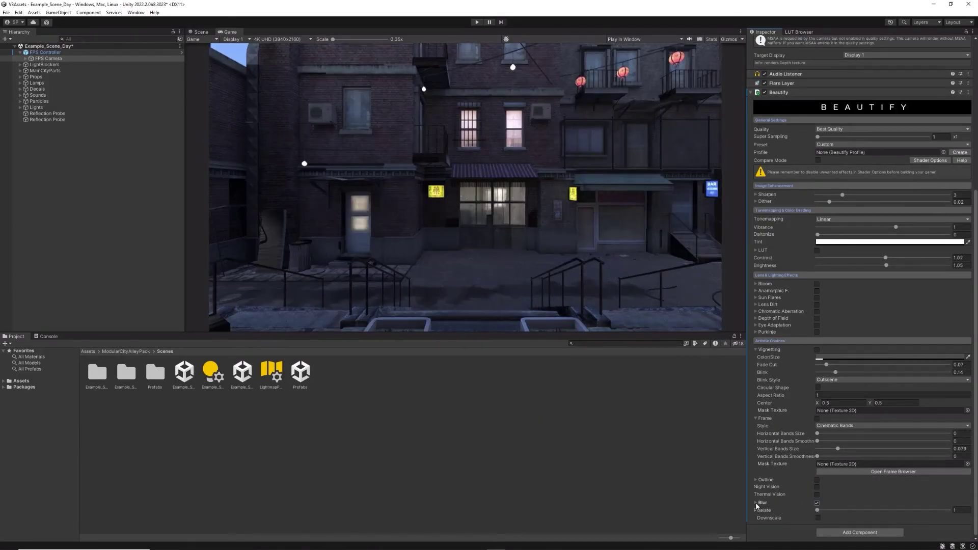
Enable blur, raise its intensity to 1.69, then switch it off
left_click(756, 502)
left_click_drag(833, 510, 866, 518)
left_click(816, 502)
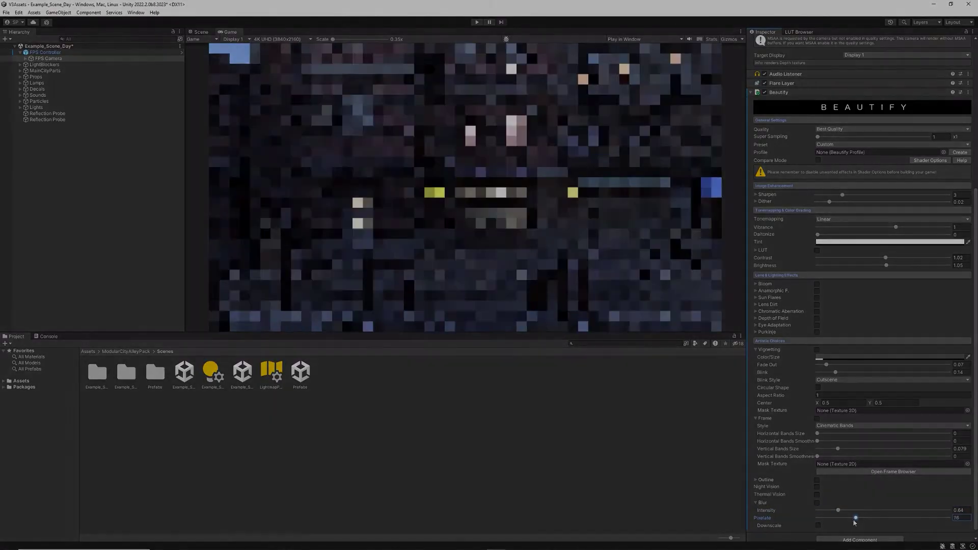